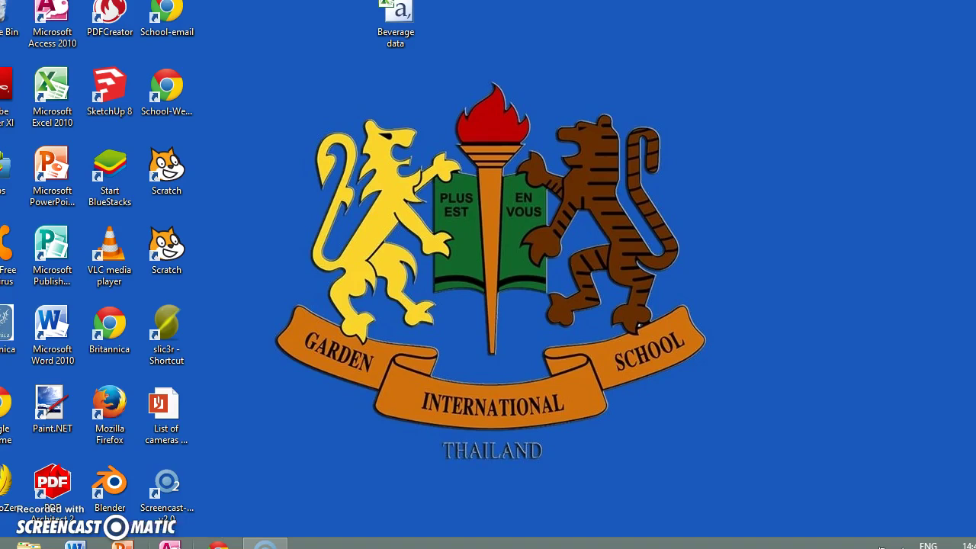
Create a blank database named 'reports' saved to the Desktop.
click(169, 544)
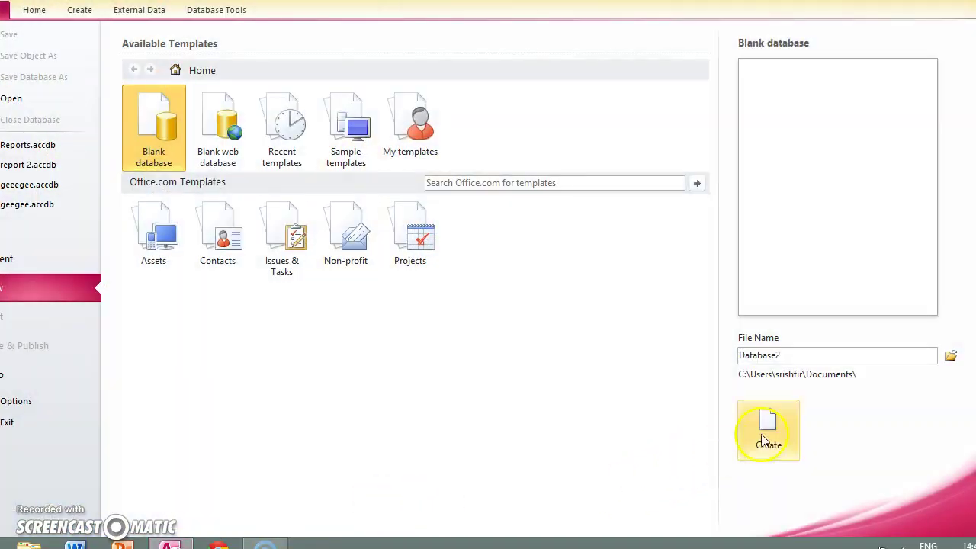
double_click(843, 354)
key(BackSpace)
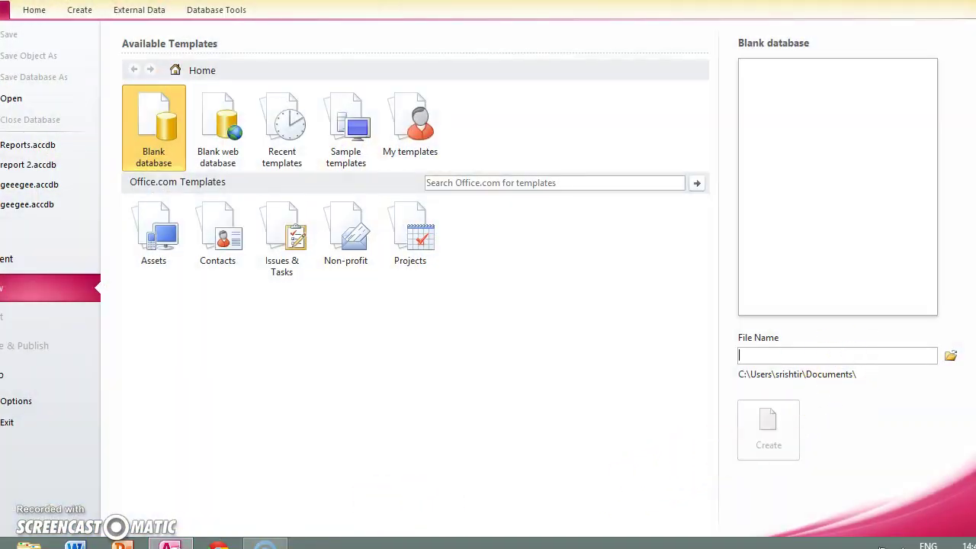
text(repe)
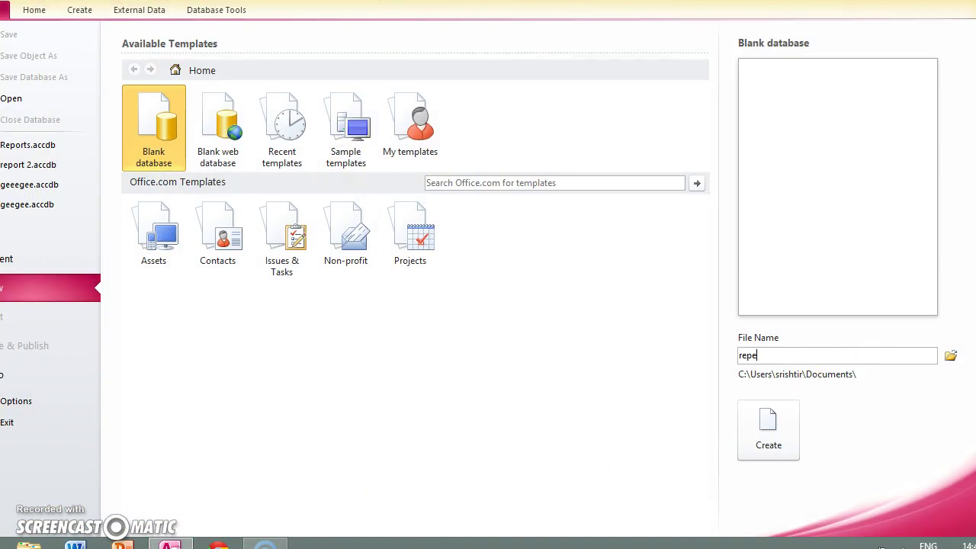
key(BackSpace)
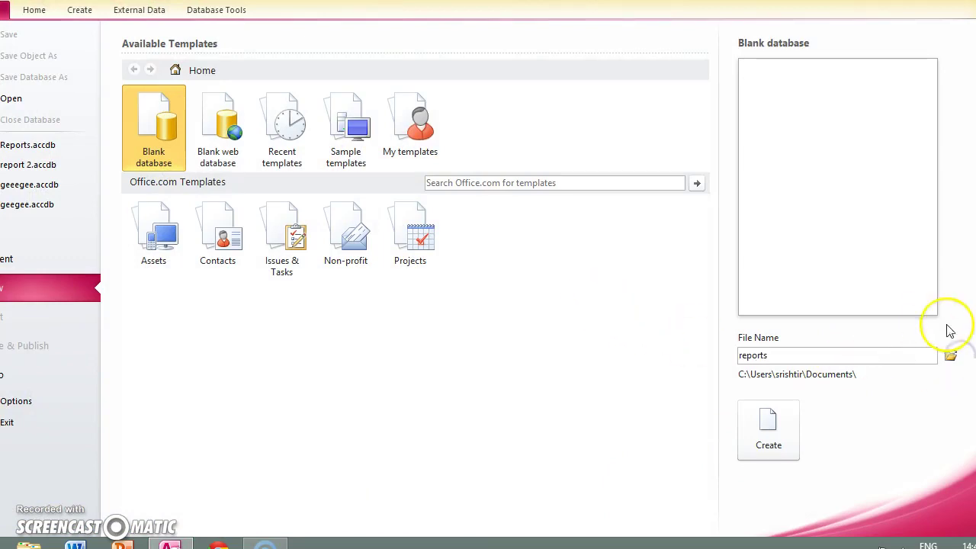
click(948, 355)
click(111, 101)
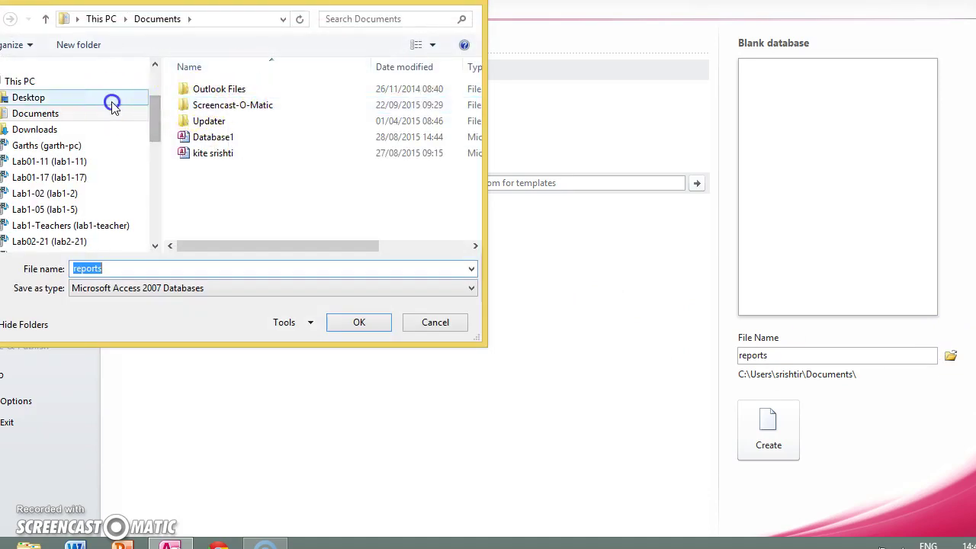
click(356, 321)
key(Return)
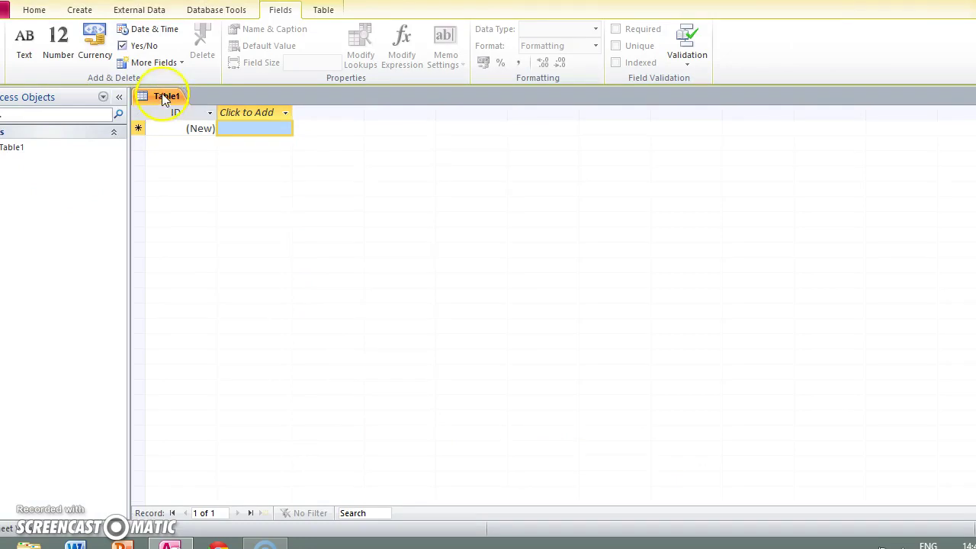
Close Table1 and start a Text File import from External Data.
right_click(162, 95)
click(203, 138)
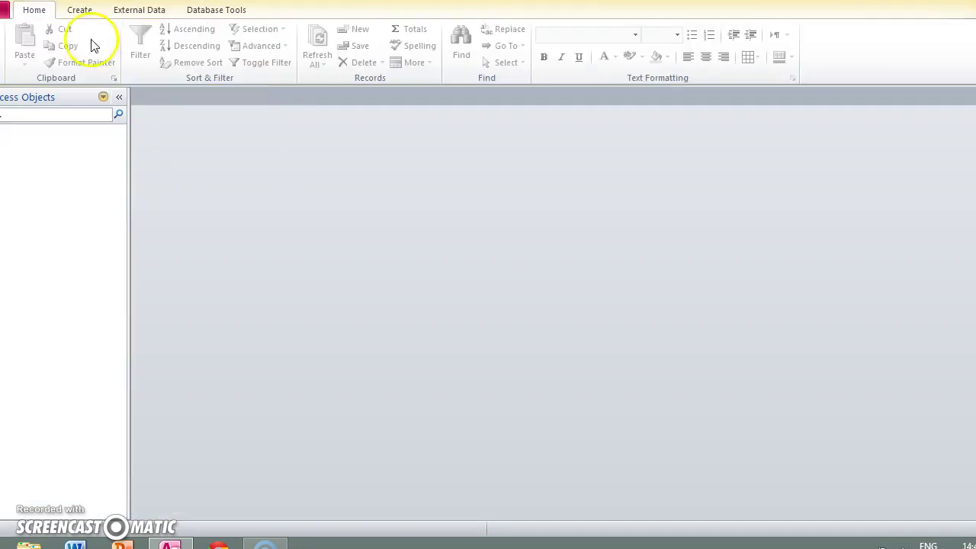
click(153, 8)
click(191, 29)
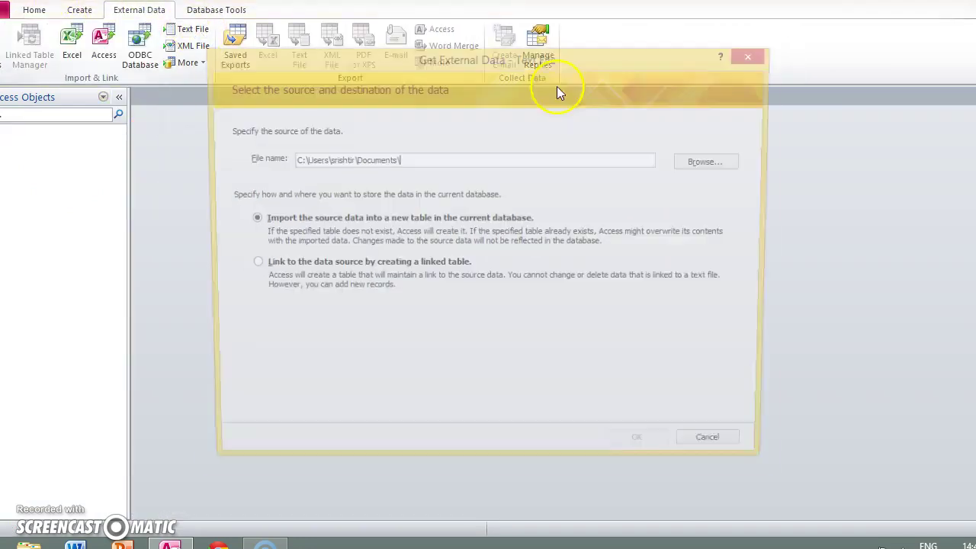
Choose Beverage data.csv on the Desktop to import into a new table.
click(709, 161)
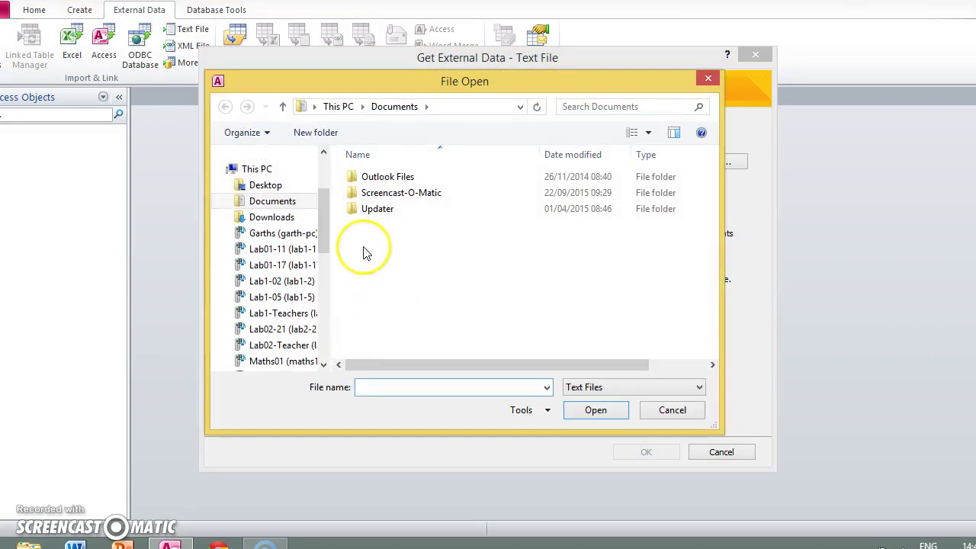
click(259, 186)
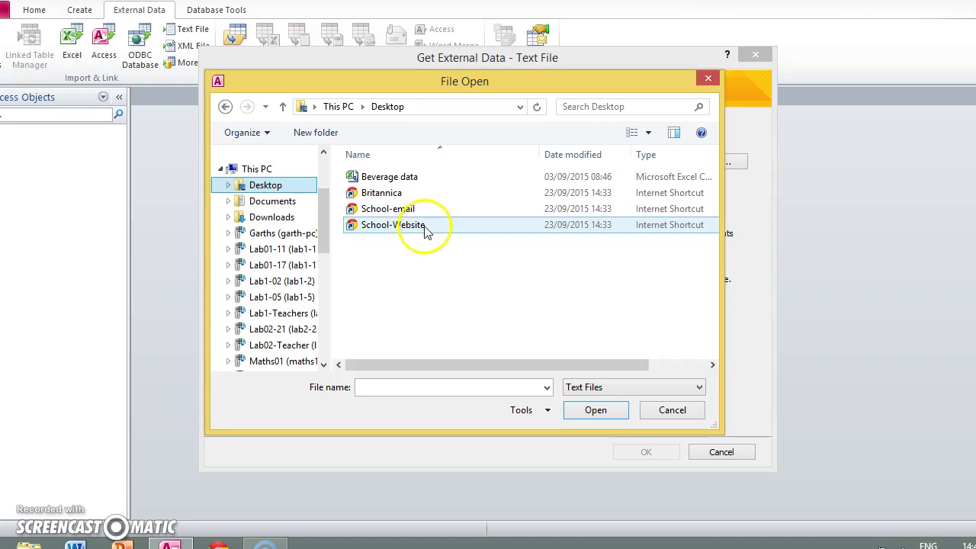
click(424, 178)
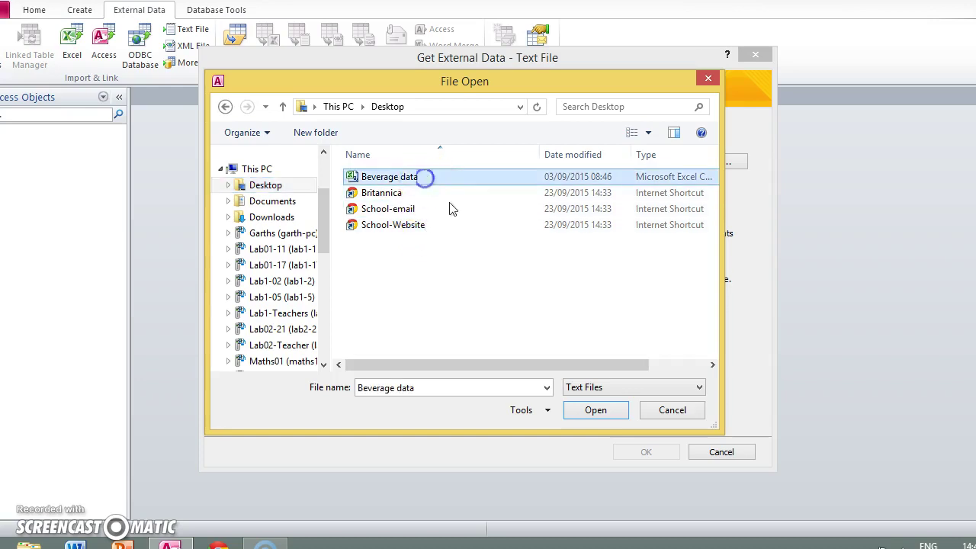
click(596, 412)
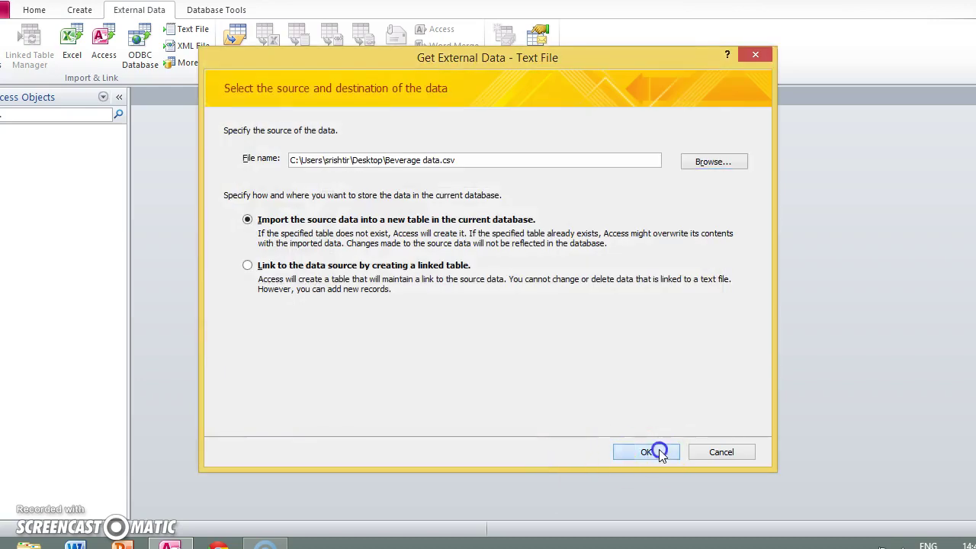
click(650, 452)
Keep the delimited format and use the first row as field names.
click(636, 414)
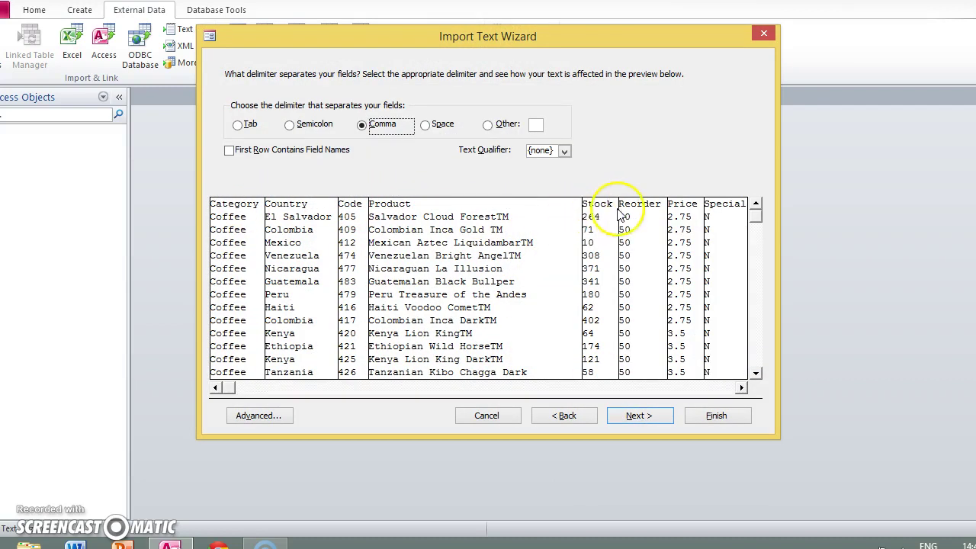
click(229, 150)
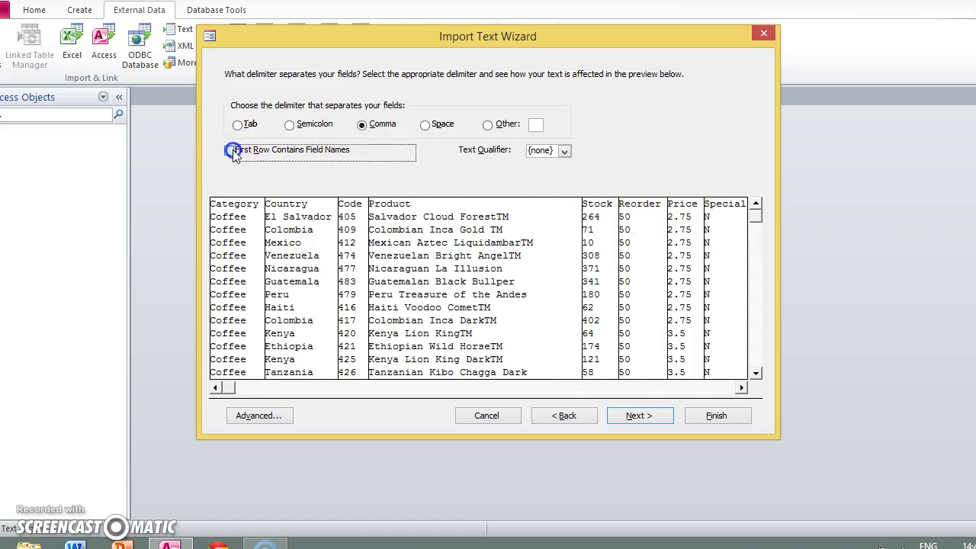
click(638, 417)
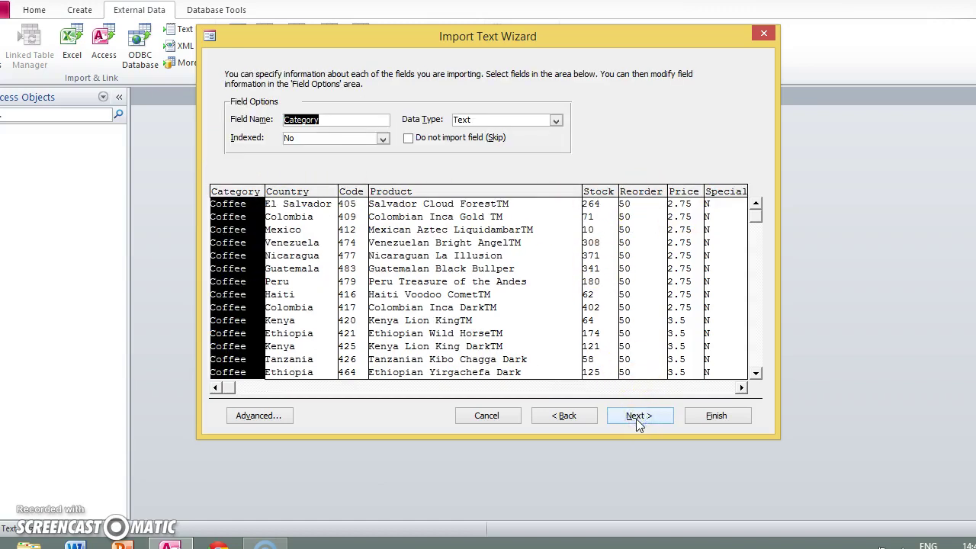
click(638, 420)
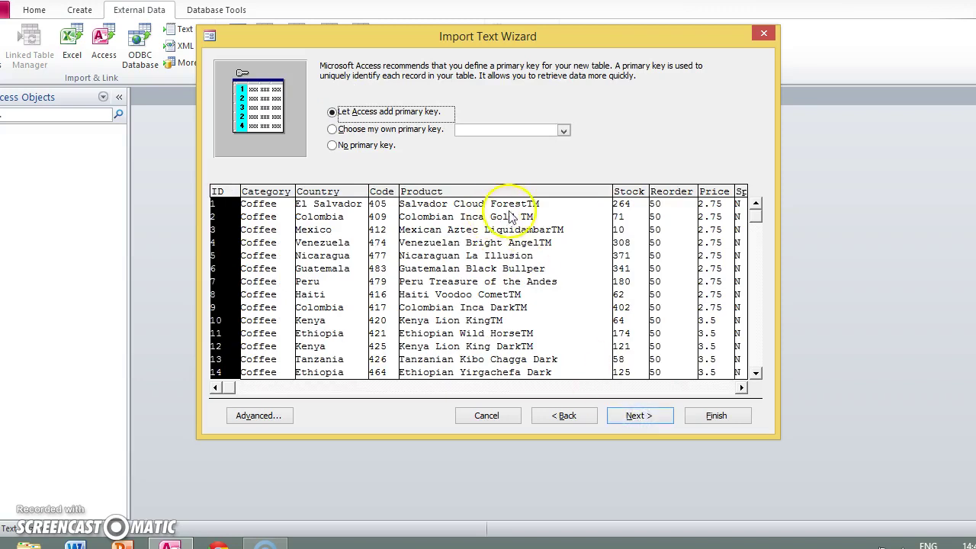
Set Category as primary key, finish the import, and open the Beverage data table.
click(564, 131)
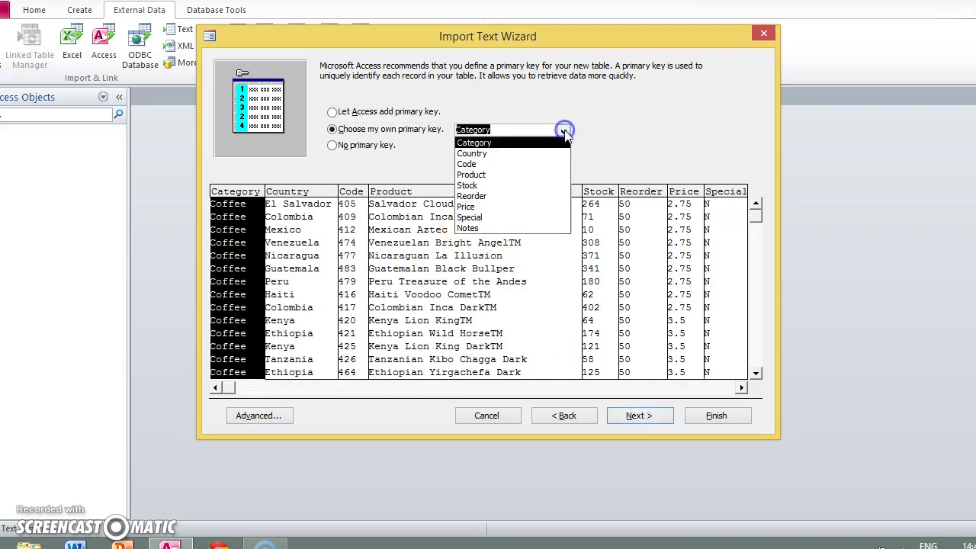
click(513, 147)
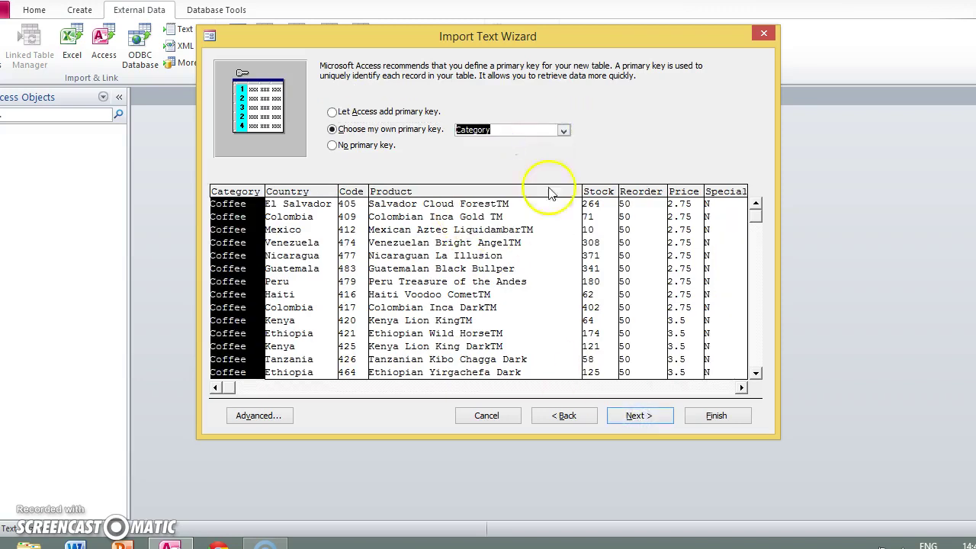
click(653, 422)
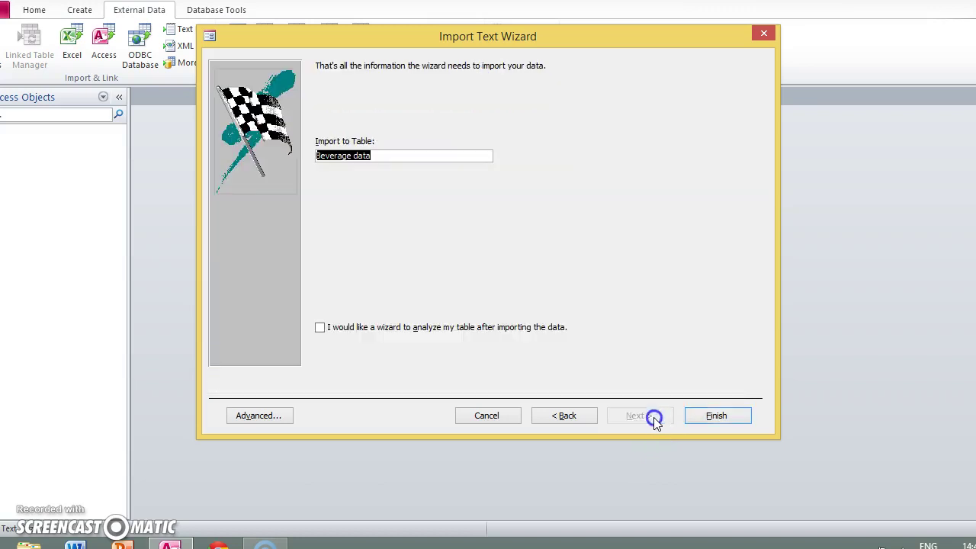
click(719, 417)
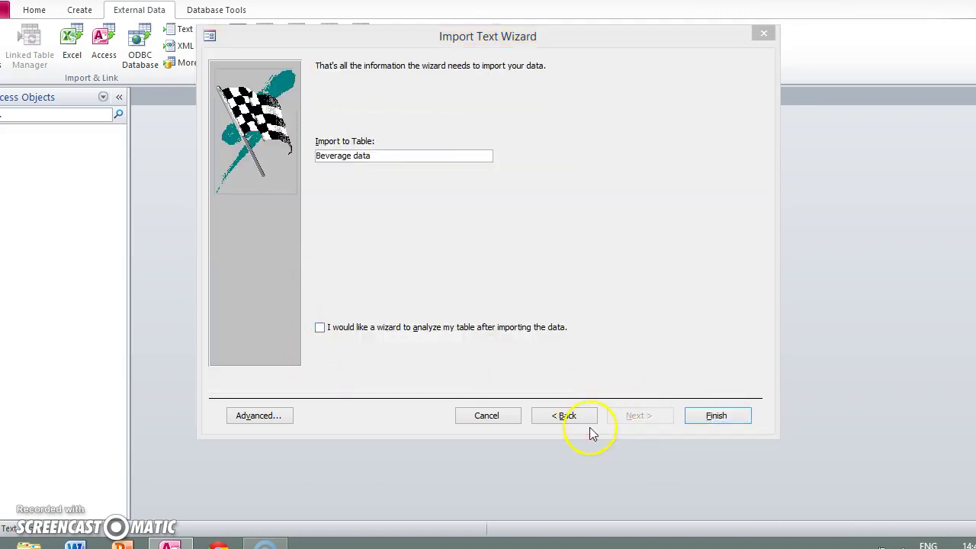
click(489, 305)
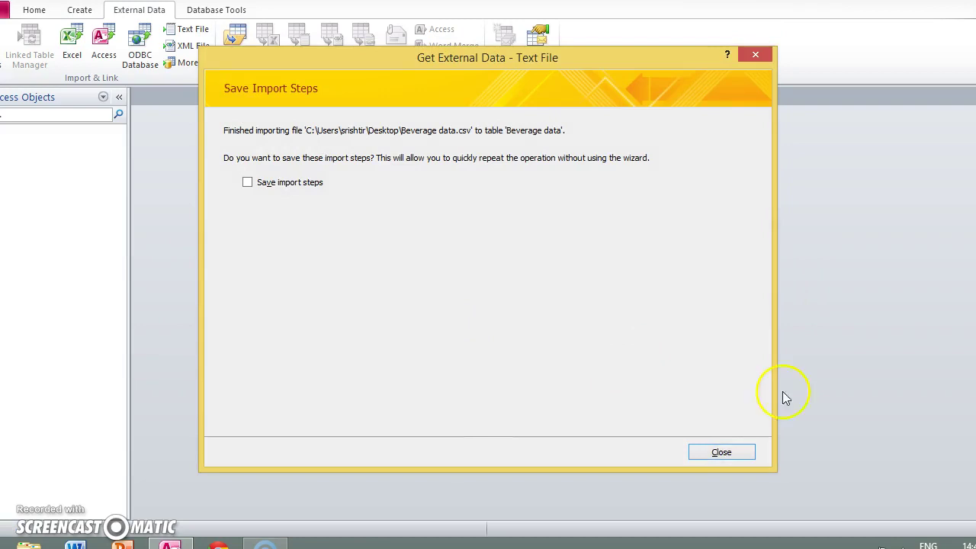
click(737, 453)
double_click(63, 148)
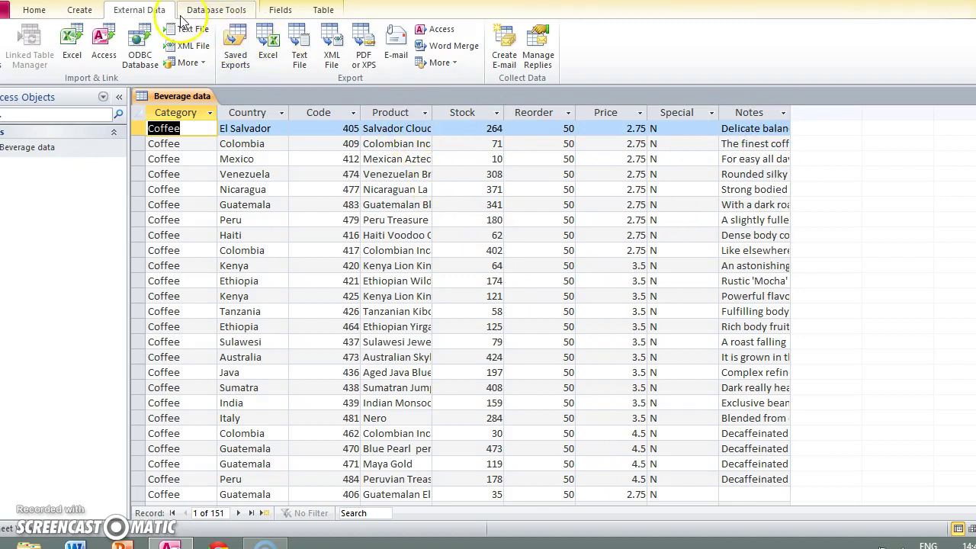
Show the Create tab's query commands.
click(79, 9)
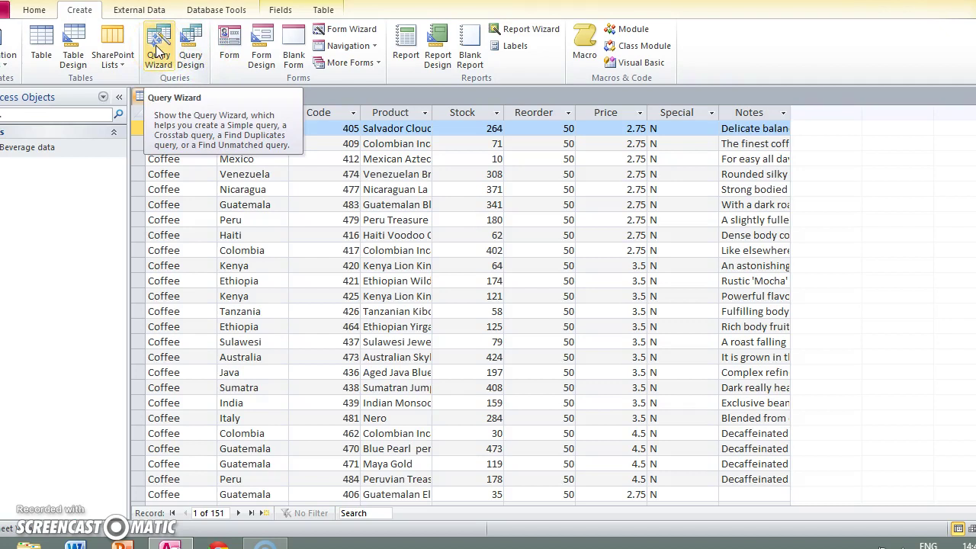
click(175, 82)
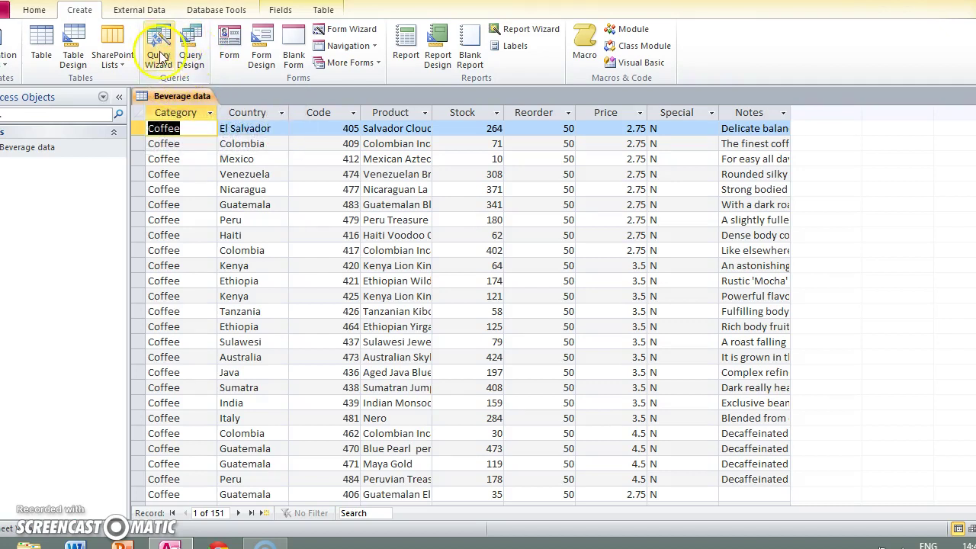
Build a Simple Query Wizard detail query with all Beverage data fields.
click(159, 53)
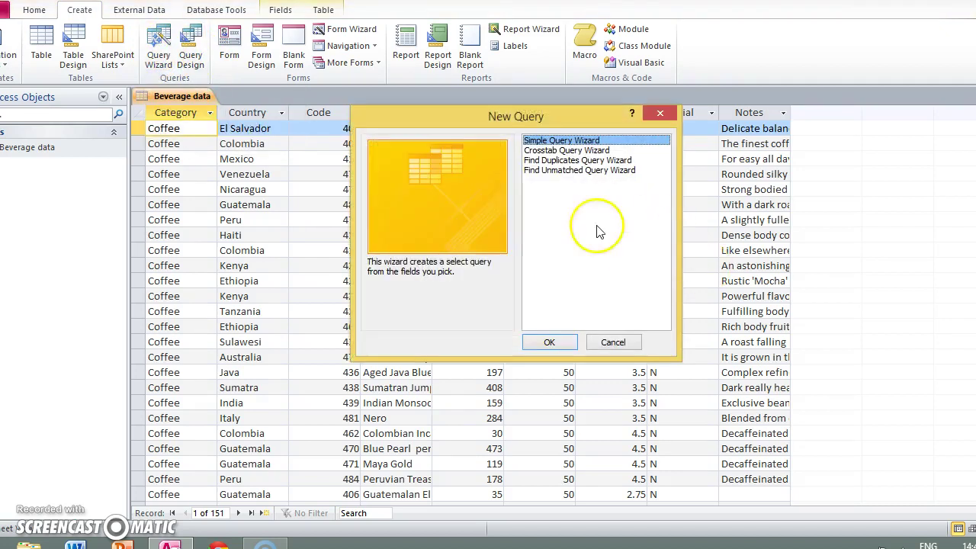
click(547, 347)
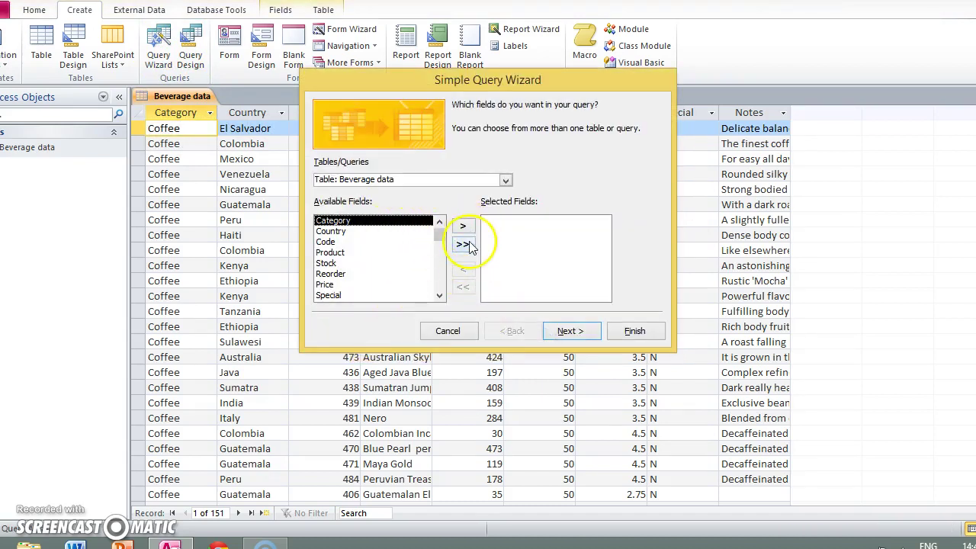
click(463, 245)
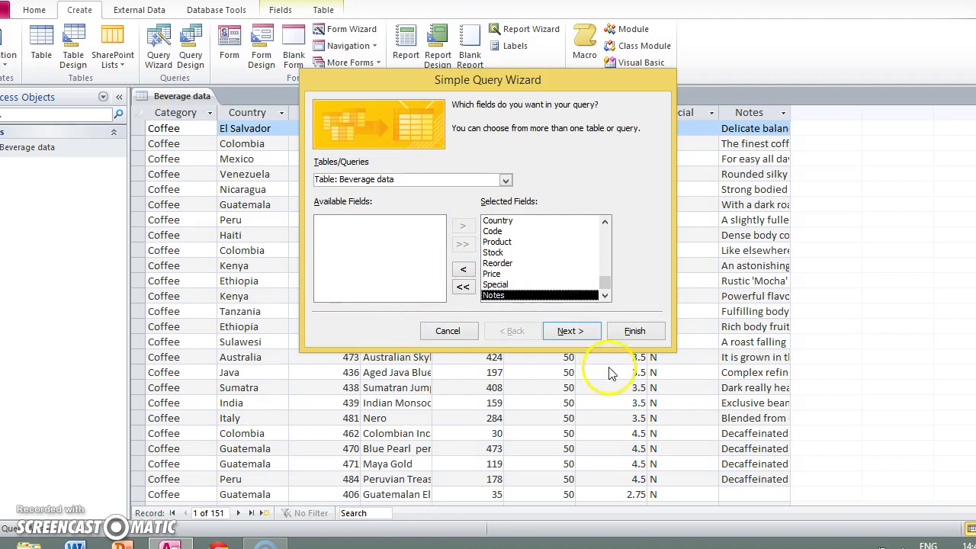
click(571, 331)
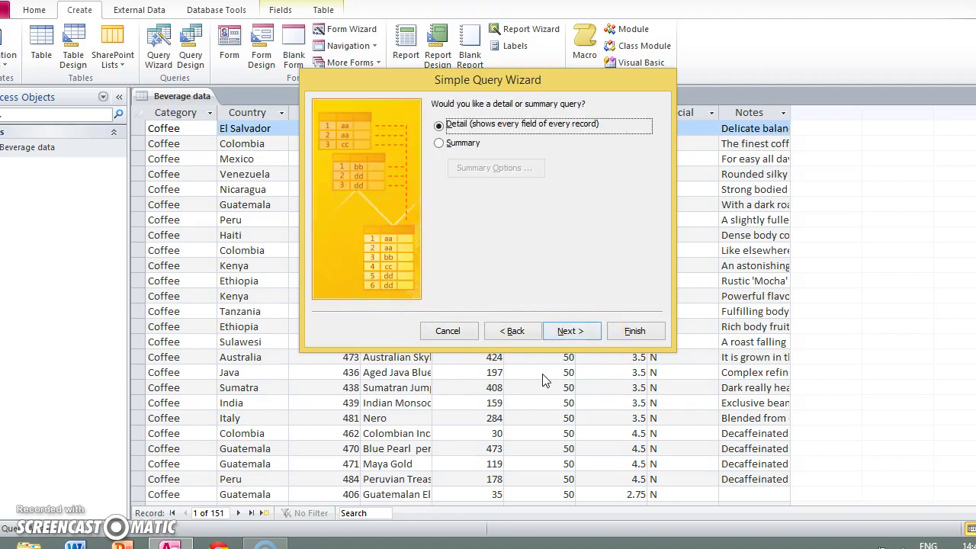
click(584, 333)
click(636, 336)
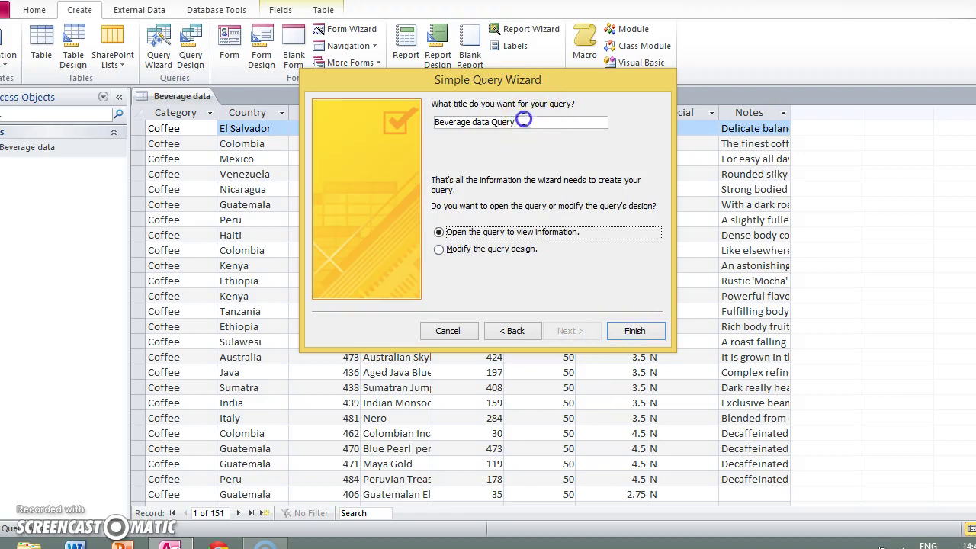
Title the query 'indonesia drinks', finish it, and open its view options.
drag(549, 122, 416, 124)
key(BackSpace)
text(in)
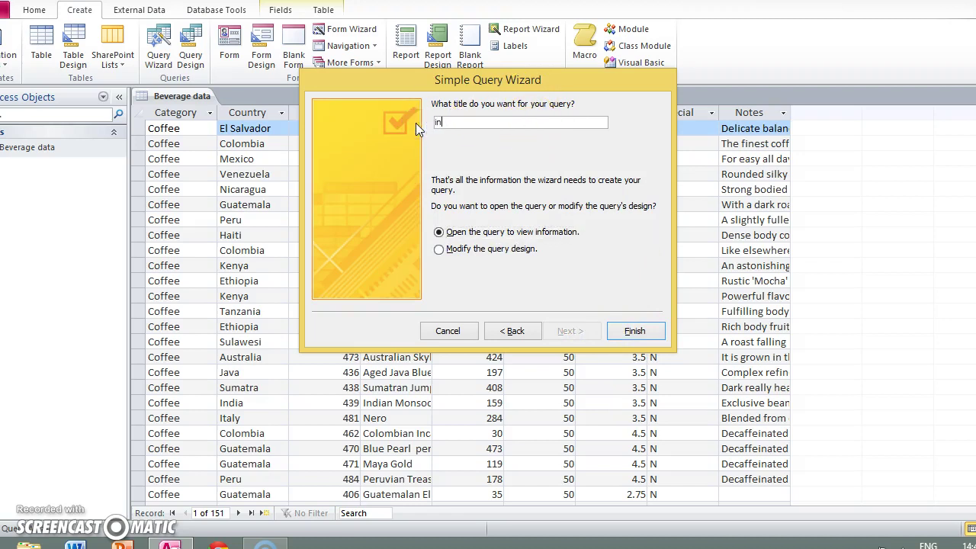
text(dones)
text(ia drin)
text(ks)
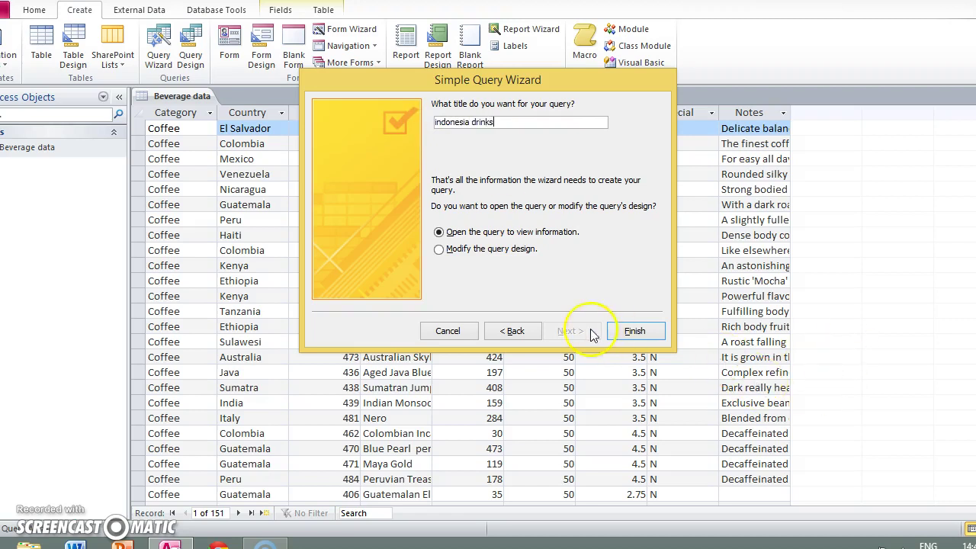
click(636, 333)
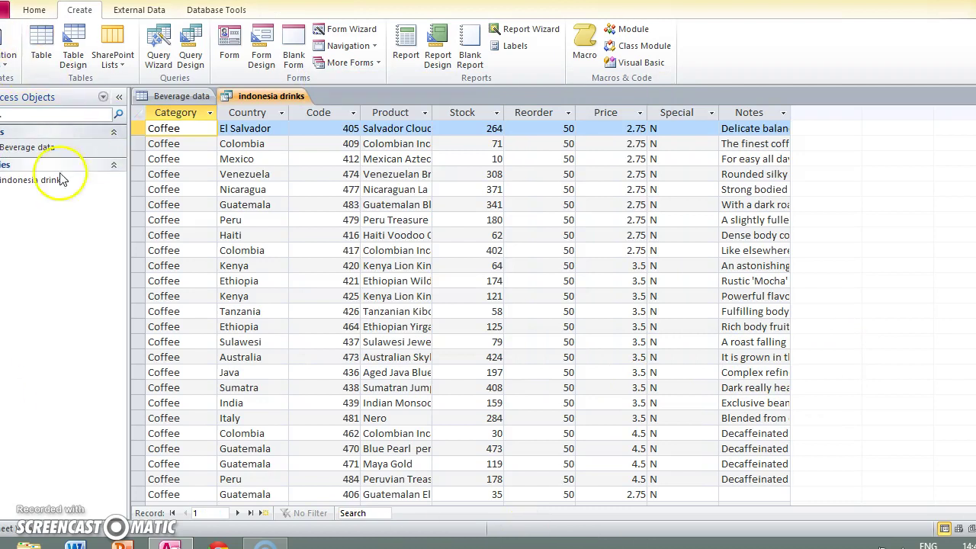
double_click(61, 179)
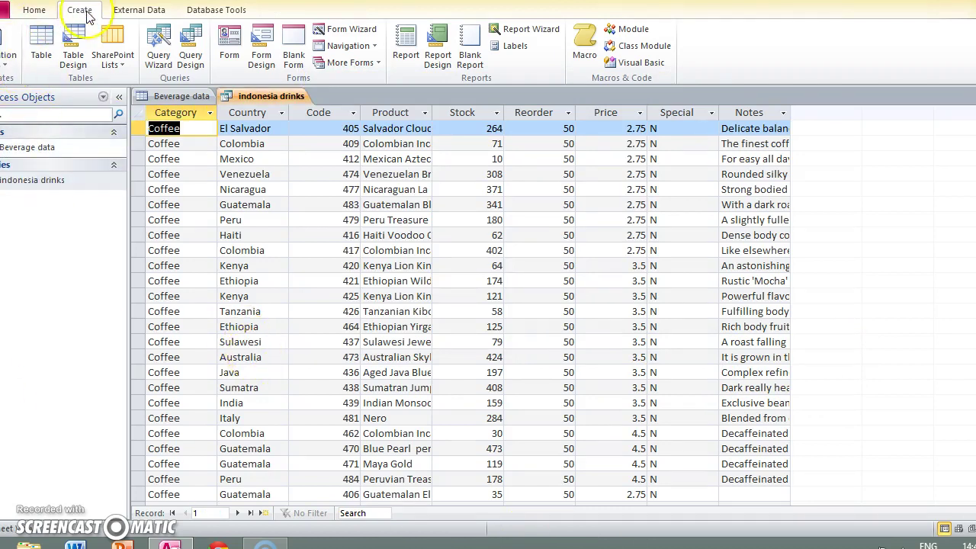
click(35, 10)
click(3, 46)
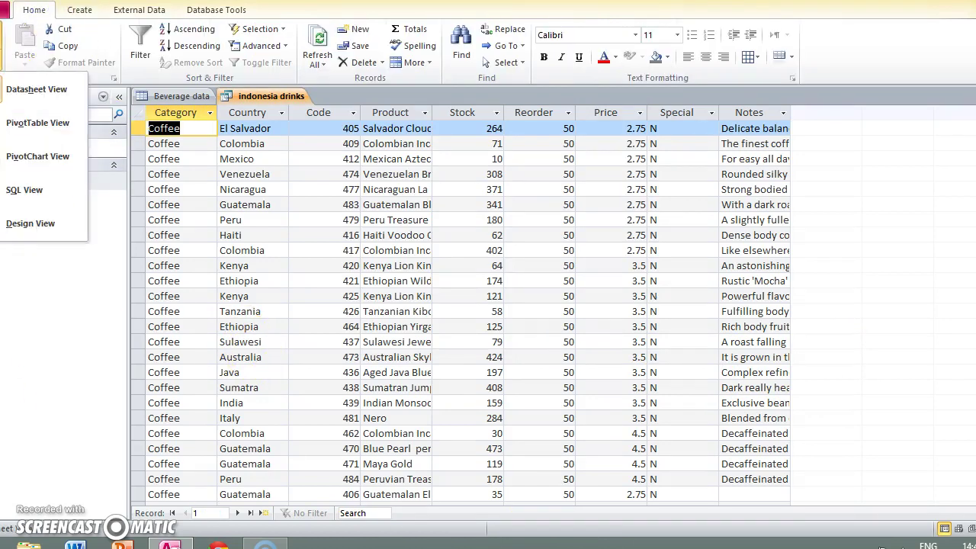
In Design view, set Country criteria to Java, or sumatra, or sulawesi.
click(21, 229)
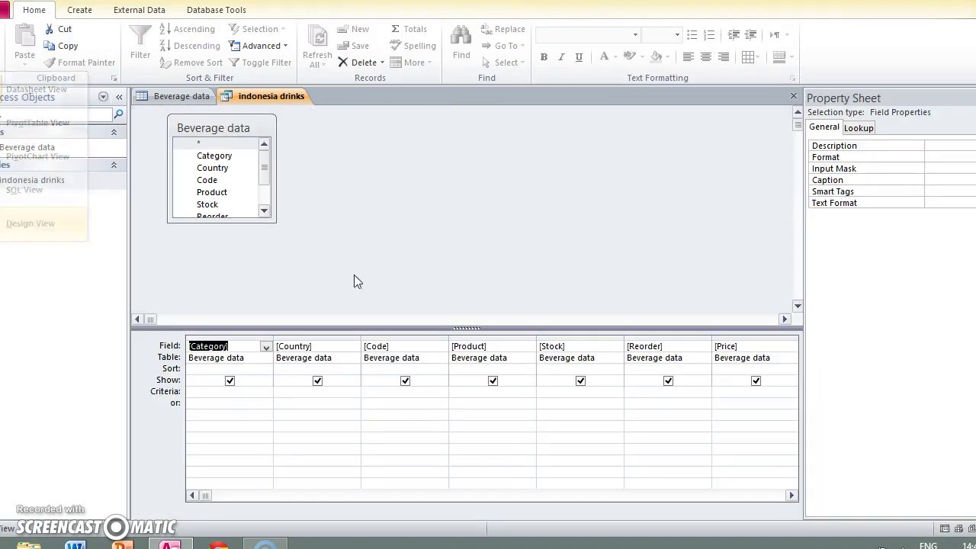
click(238, 392)
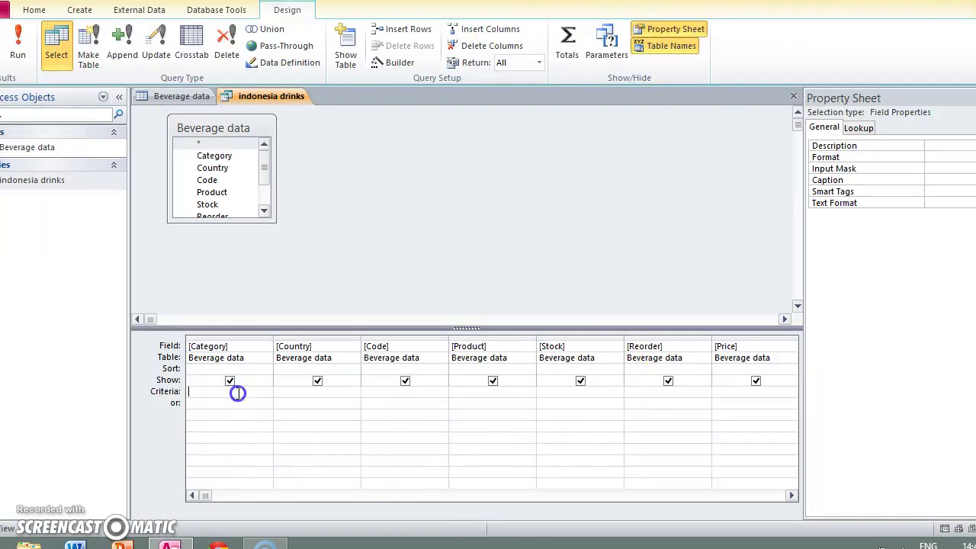
click(295, 392)
click(355, 407)
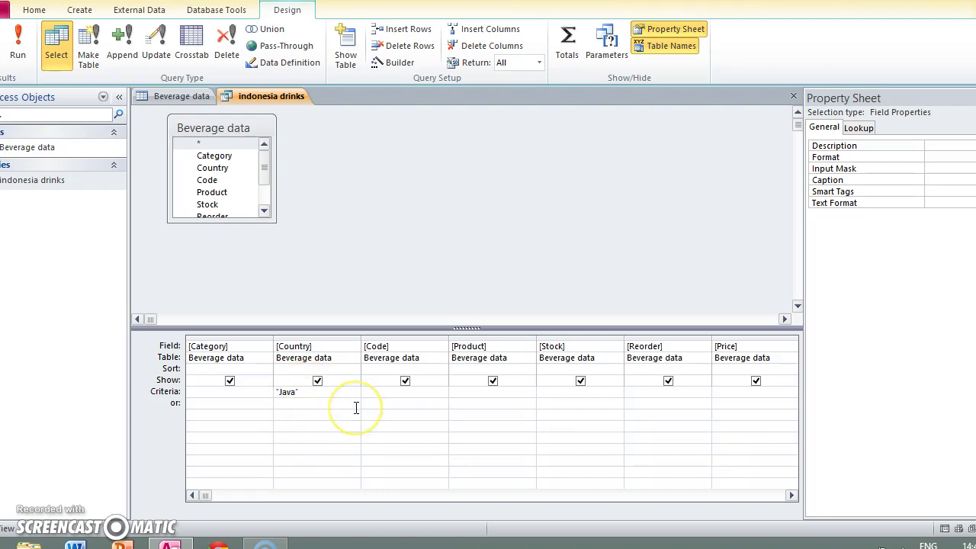
text(s)
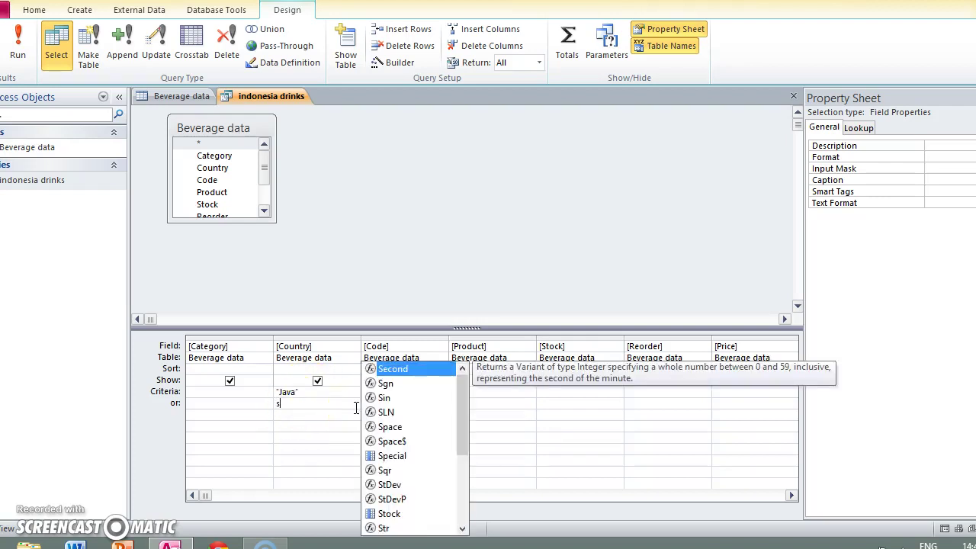
text(umatra)
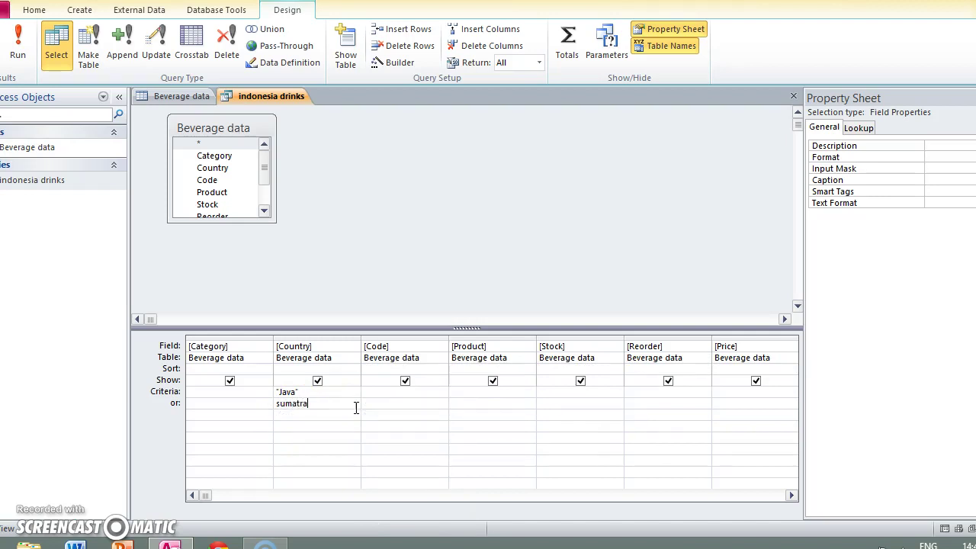
click(350, 418)
text(s)
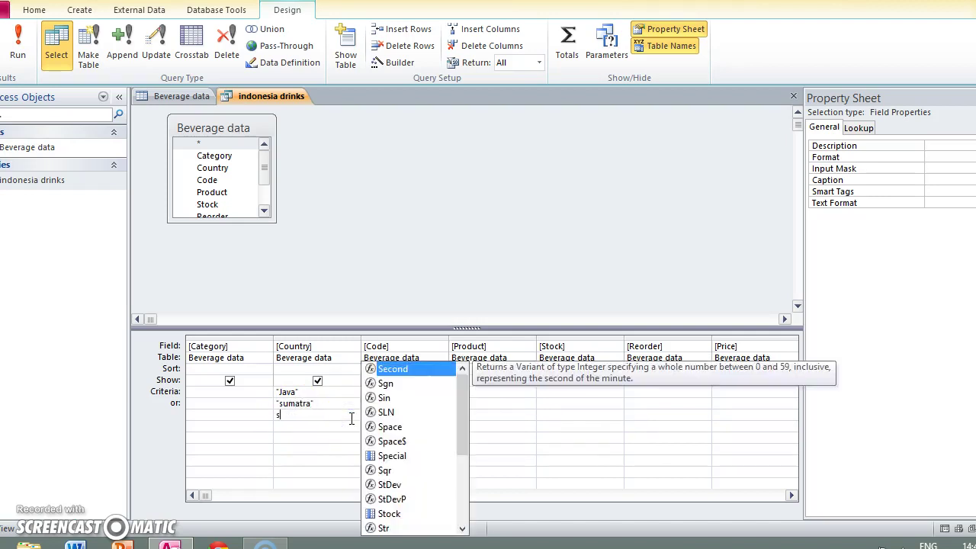
text(ulawesi)
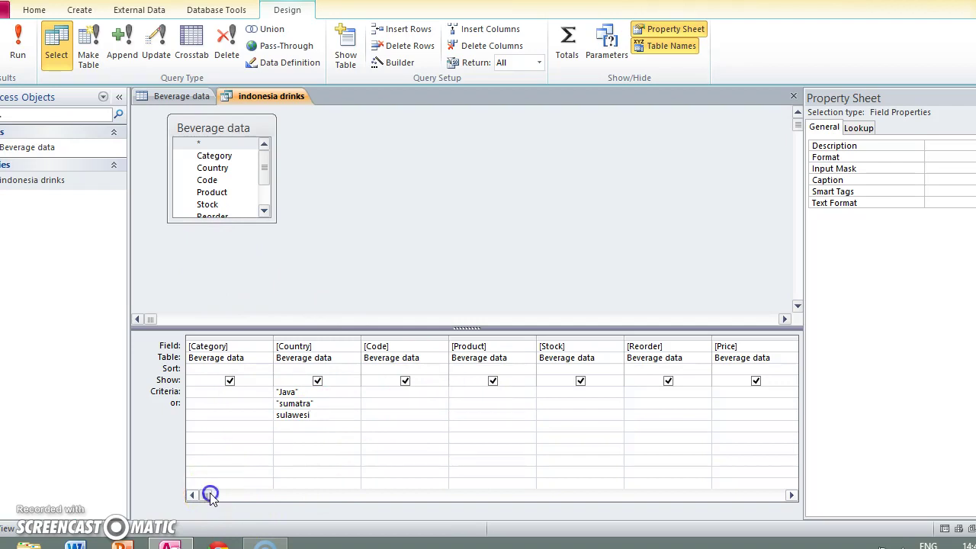
Add calculated field Divide: [record]/[stock] with table Beverage data.
drag(210, 496, 574, 515)
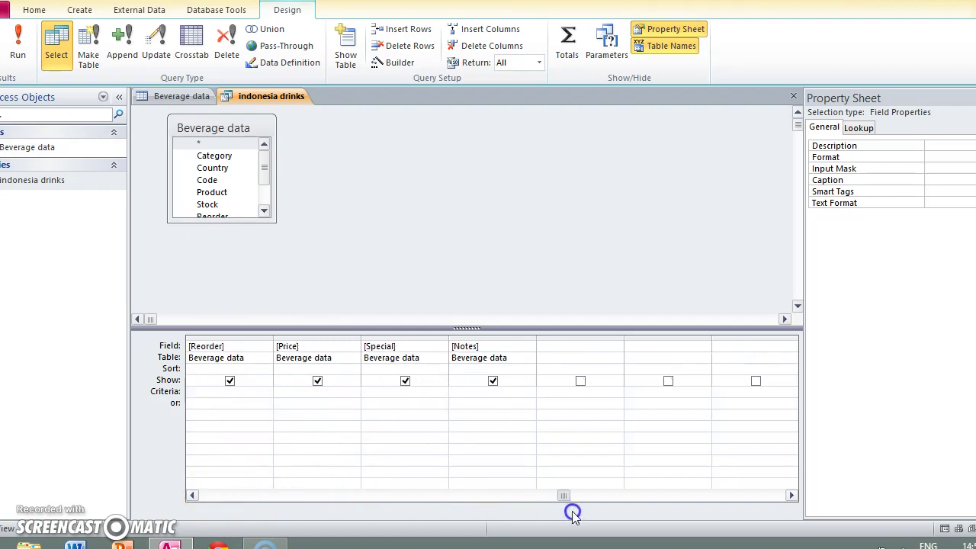
click(556, 346)
text(e: record/stock)
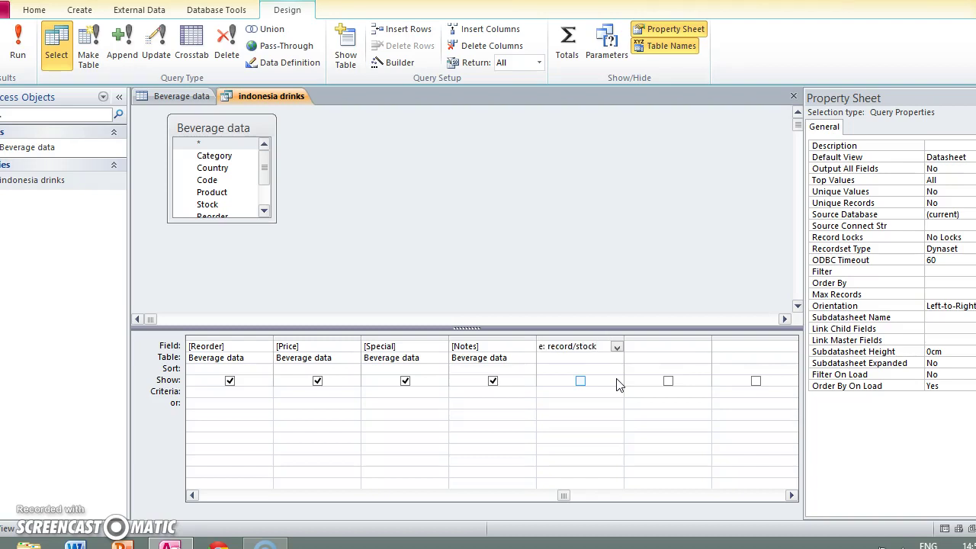
click(617, 360)
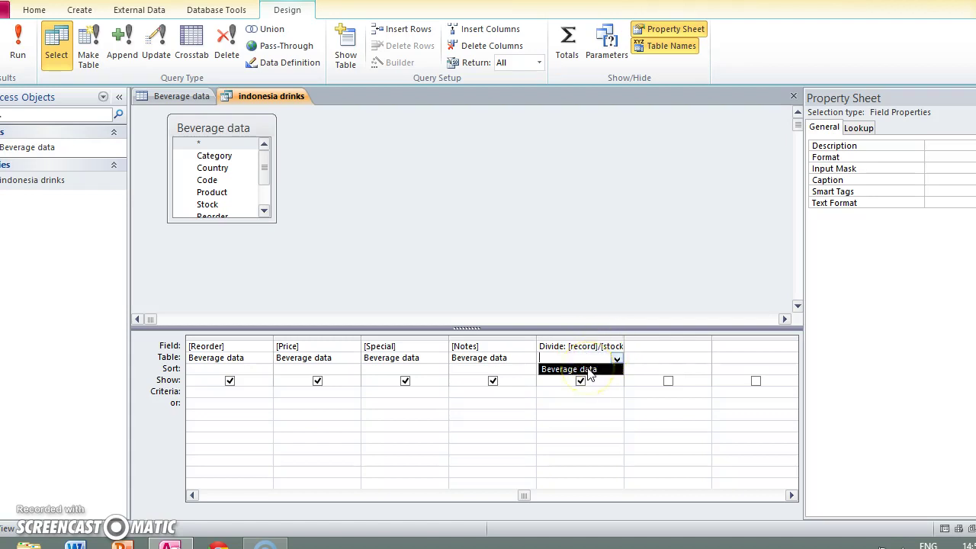
click(589, 372)
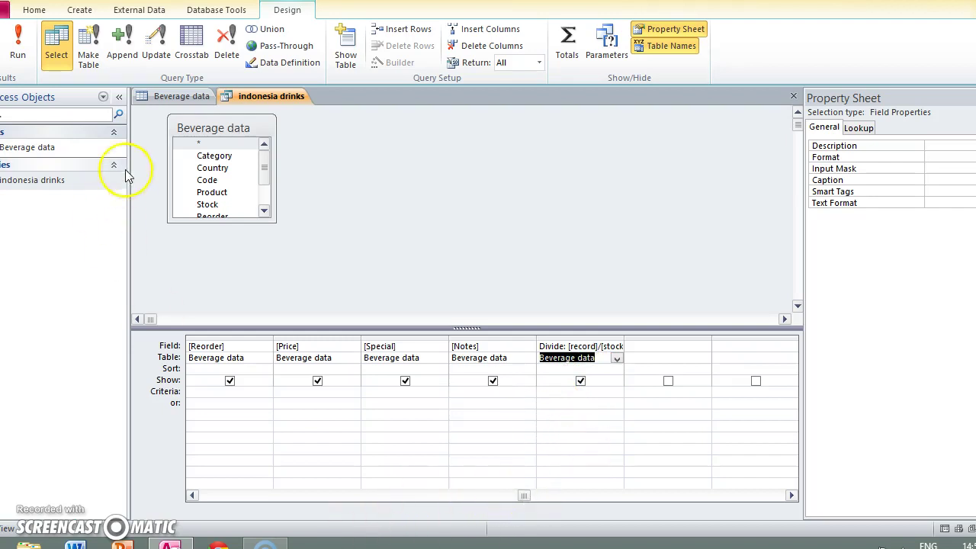
Run the query, skipping the parameter prompt, to show four Indonesian records.
click(19, 46)
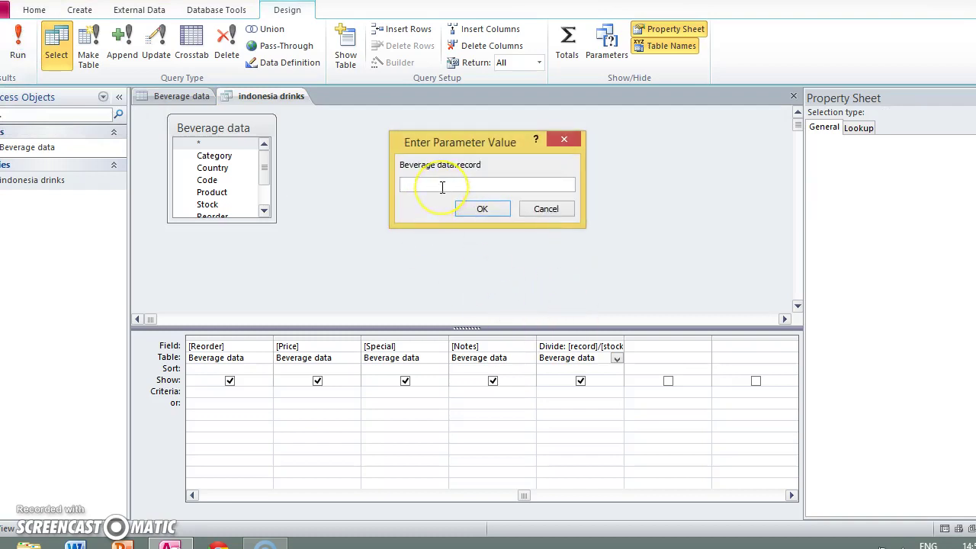
click(530, 207)
click(484, 207)
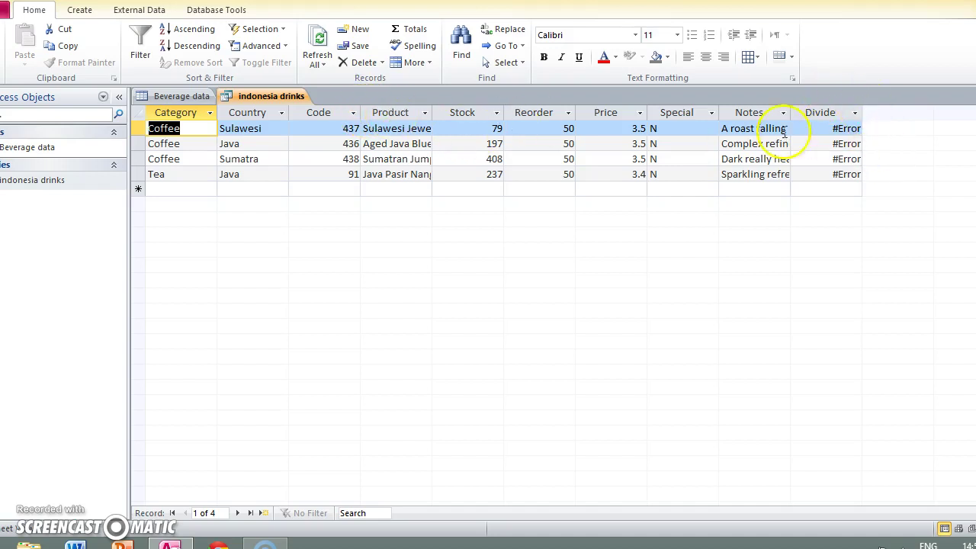
Save the indonesia drinks query and launch the Report Wizard on it.
click(80, 11)
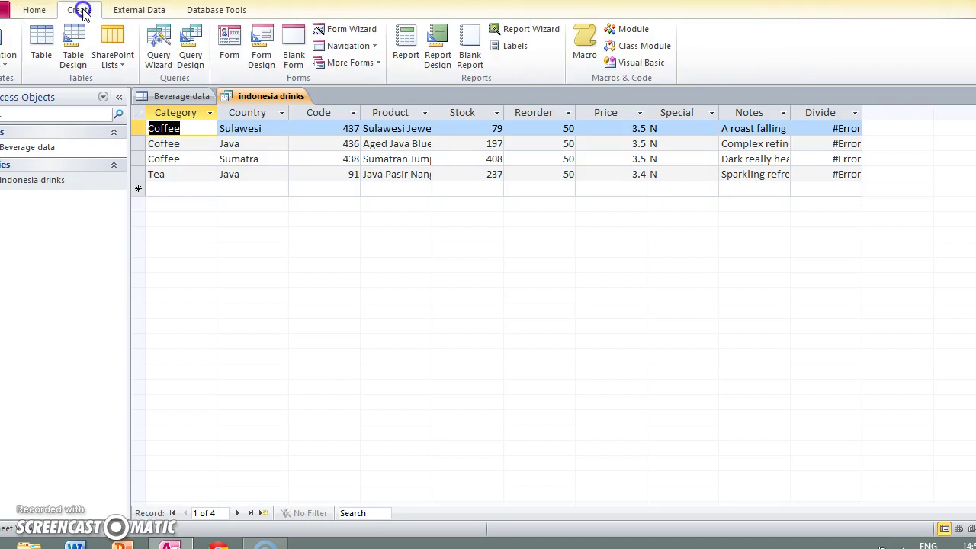
click(554, 35)
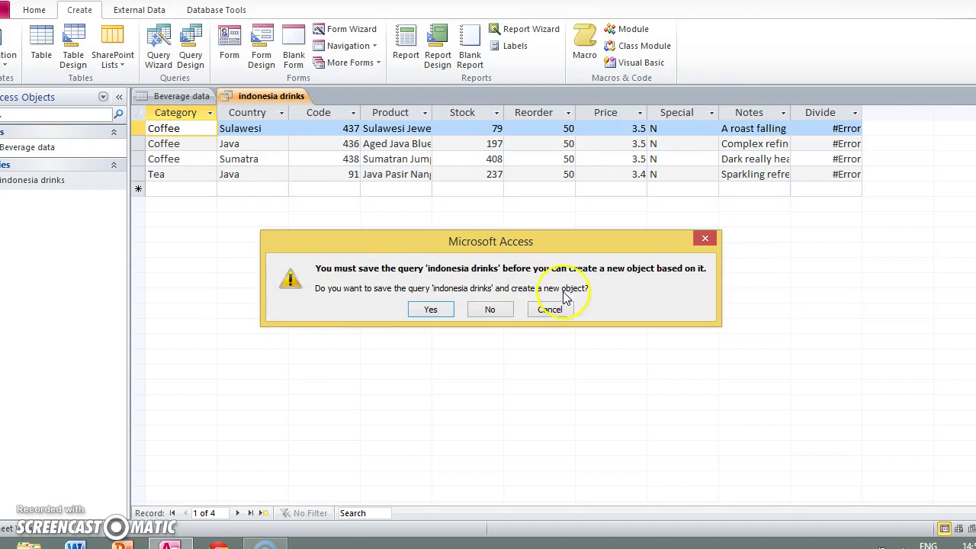
click(487, 309)
click(546, 30)
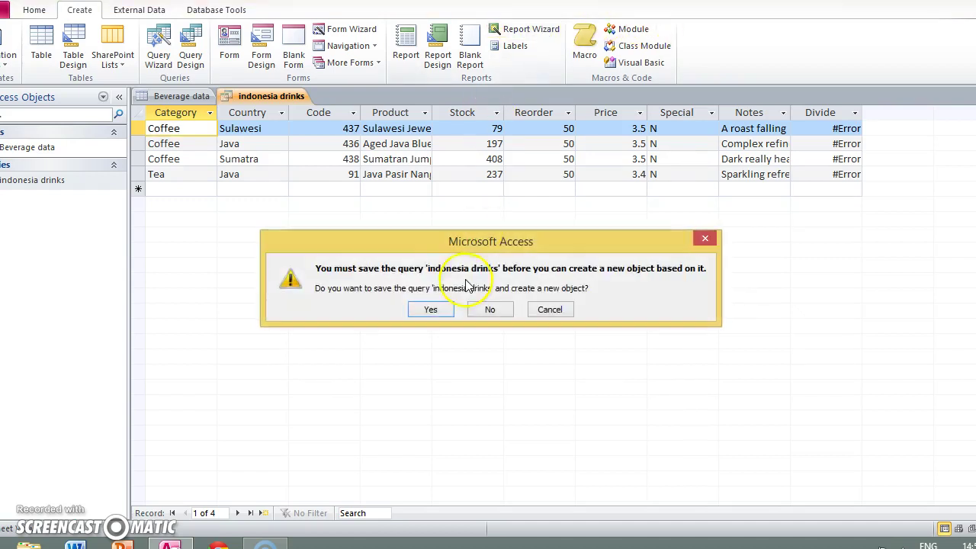
click(432, 307)
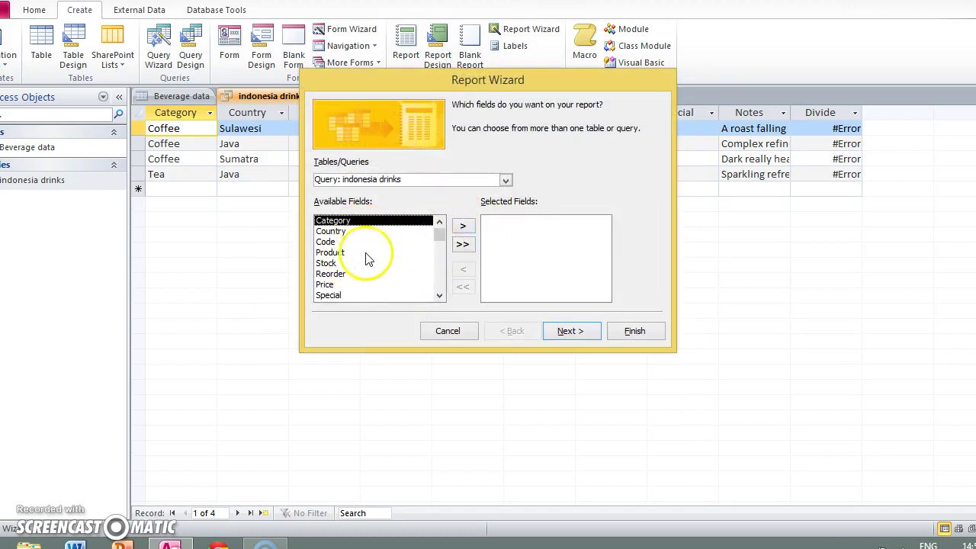
Add Category, Country, Product, Stock, Price, Notes and Divide to the report.
click(462, 225)
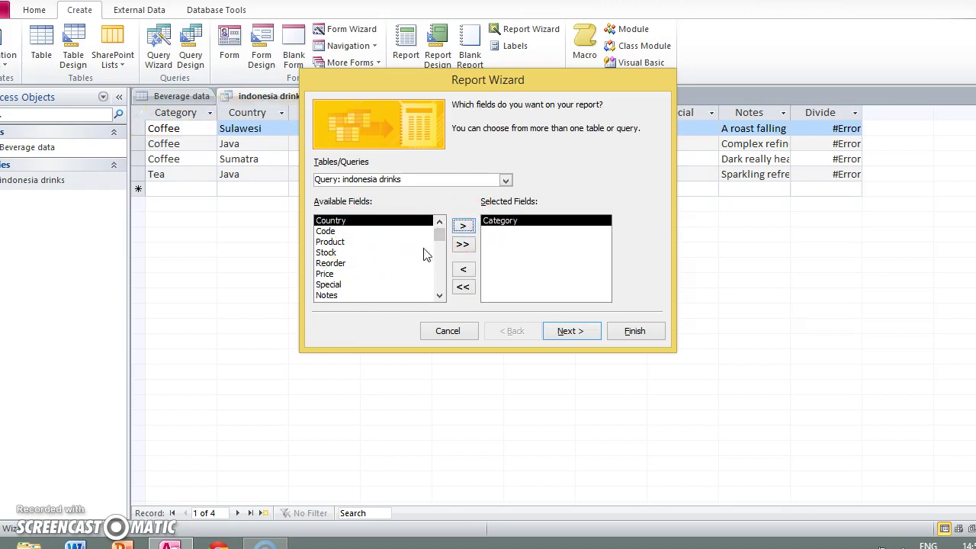
click(462, 227)
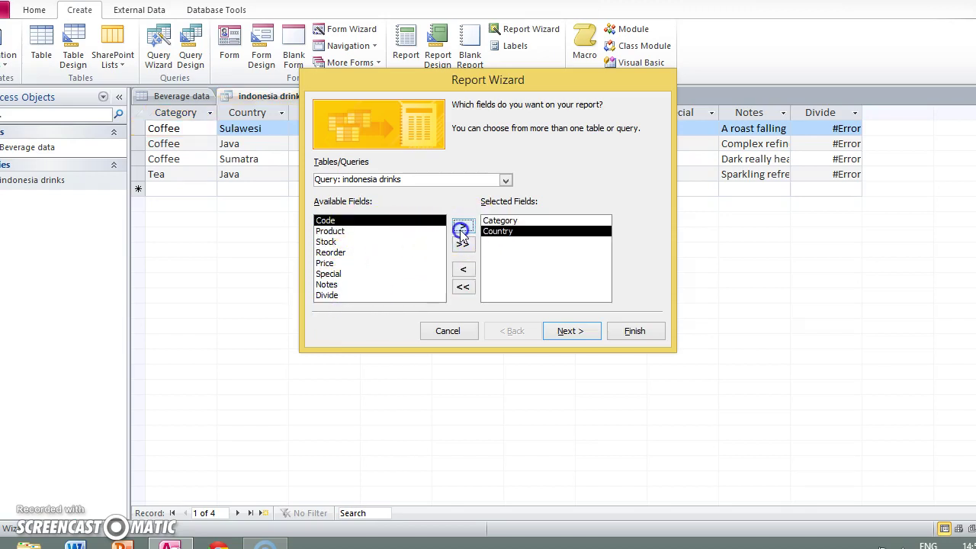
click(373, 231)
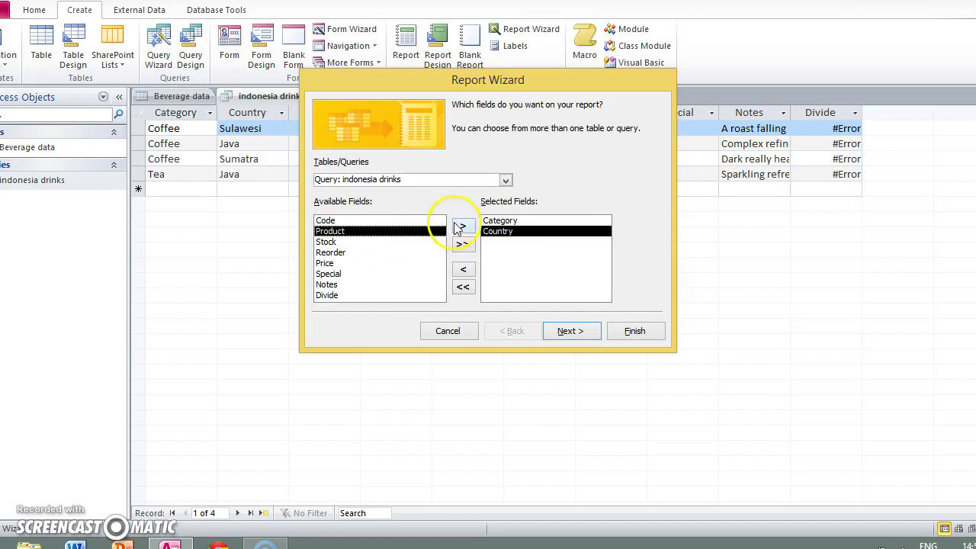
click(462, 225)
click(463, 226)
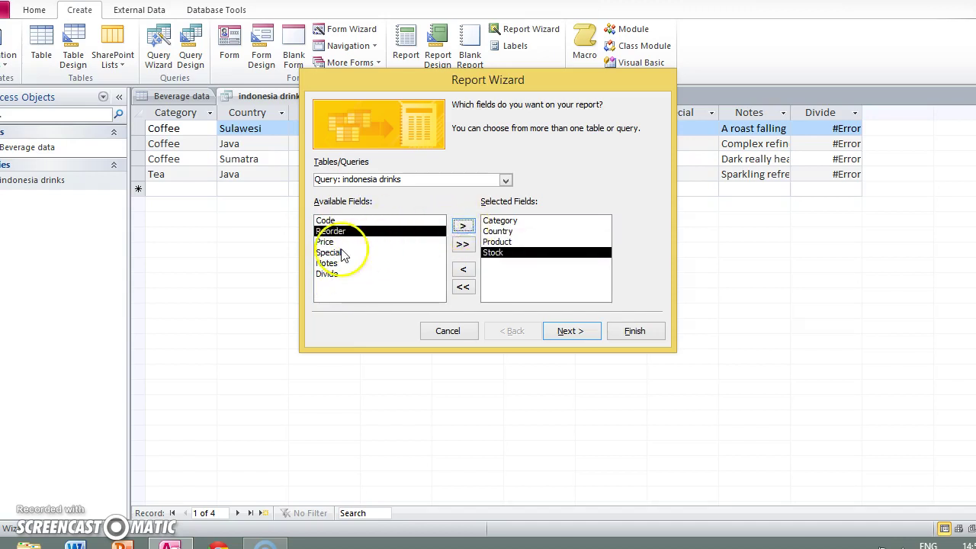
click(351, 242)
click(463, 226)
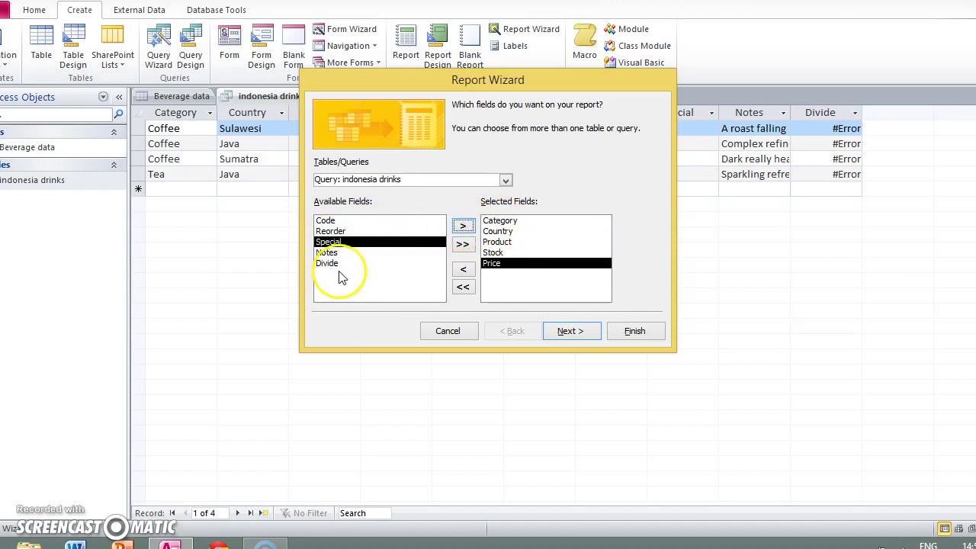
click(355, 252)
click(463, 226)
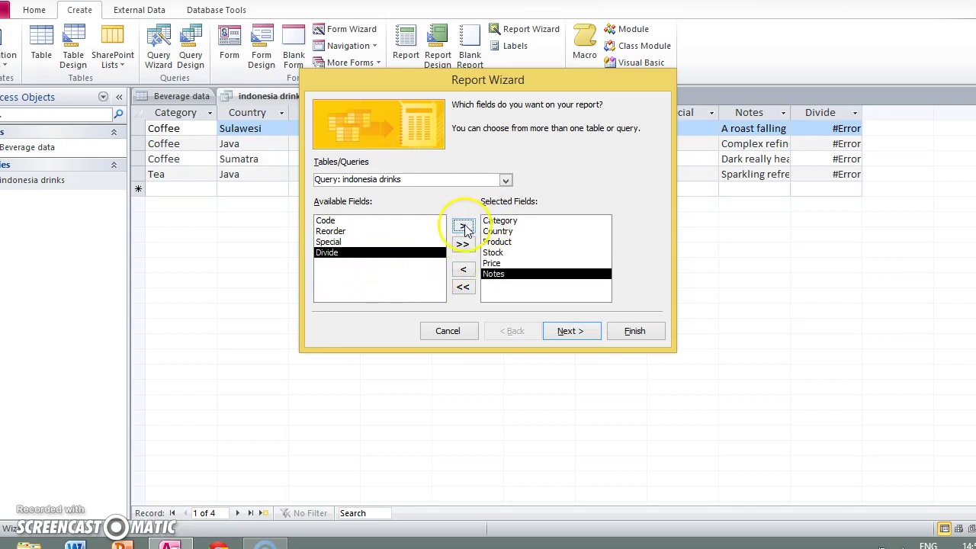
click(463, 226)
click(574, 331)
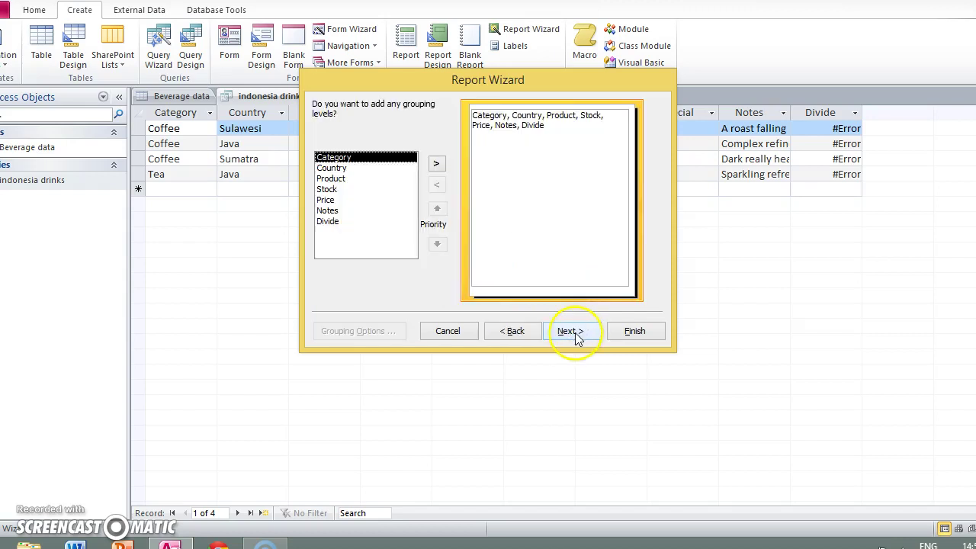
Skip grouping, sort by Country descending, and continue to the layout step.
click(574, 331)
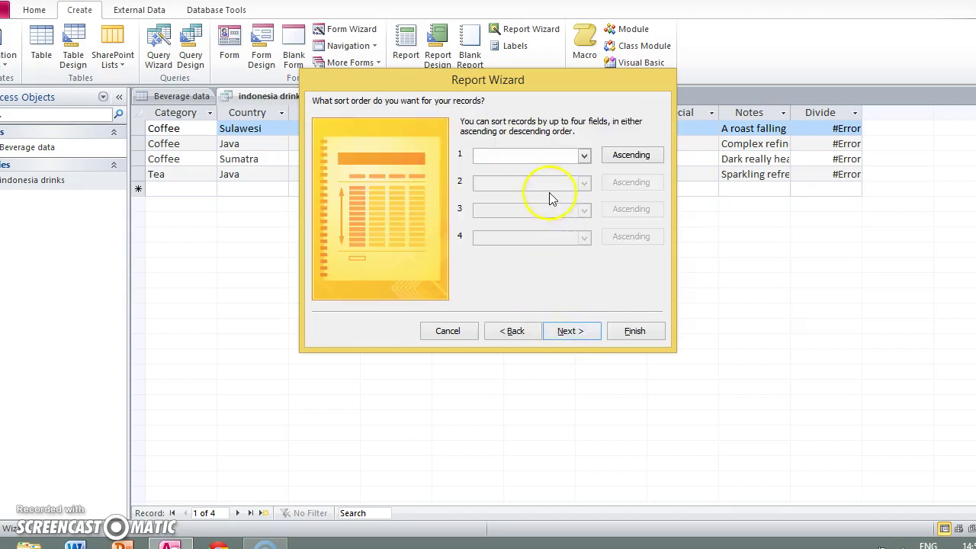
click(543, 155)
click(583, 156)
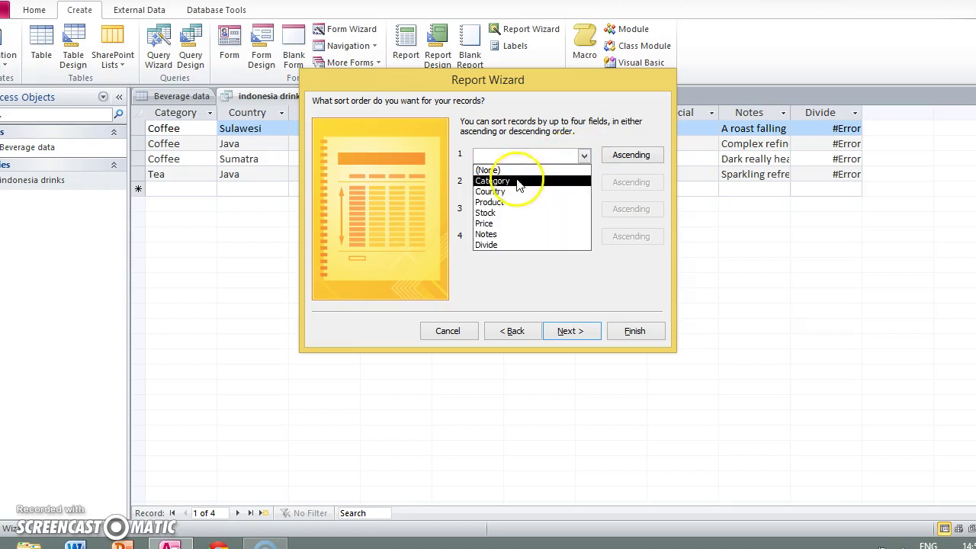
click(503, 191)
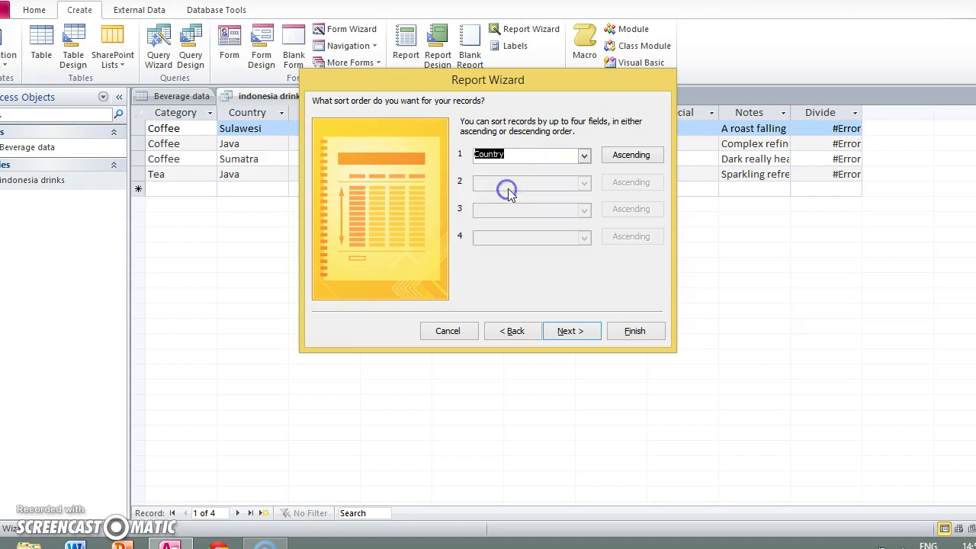
click(631, 157)
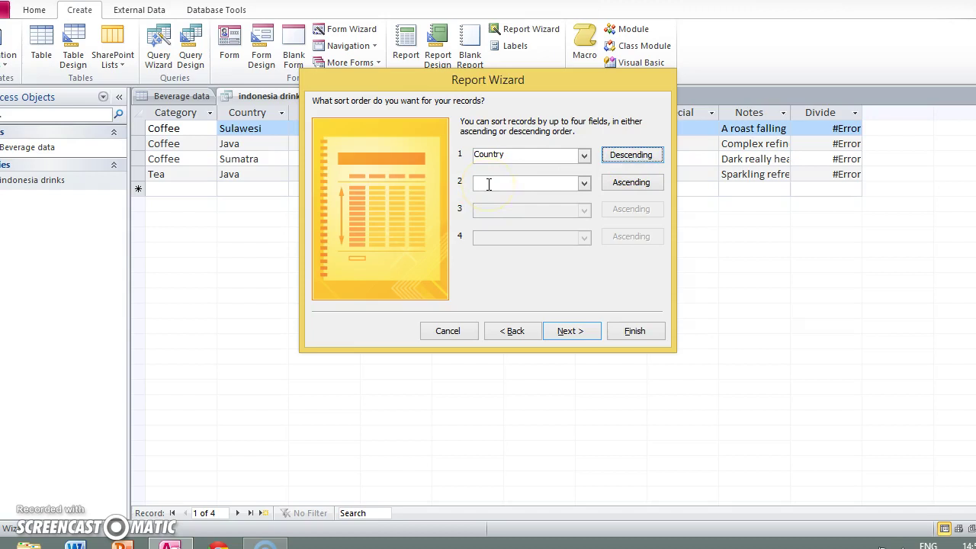
click(571, 331)
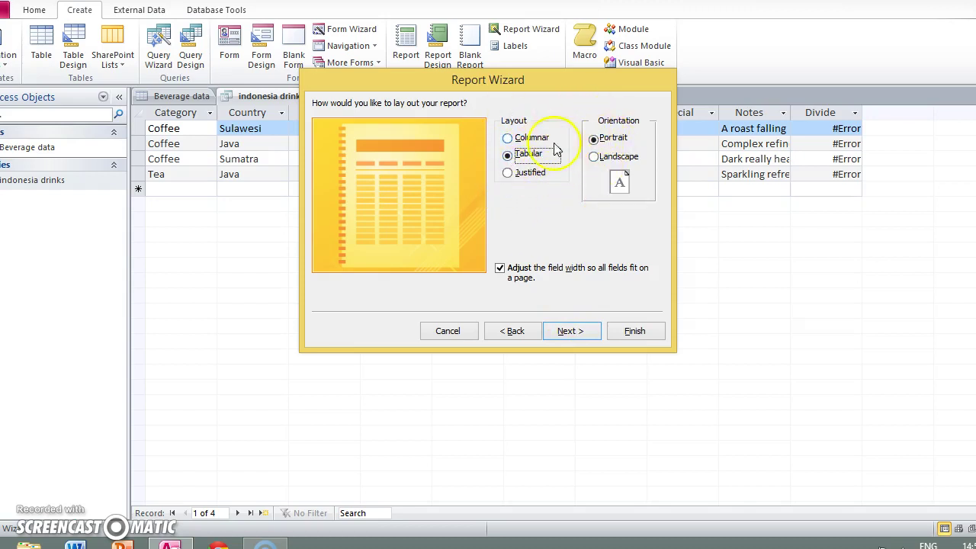
Title the report 'a list of Indonesian Beverages' and finish the wizard with preview selected.
click(581, 332)
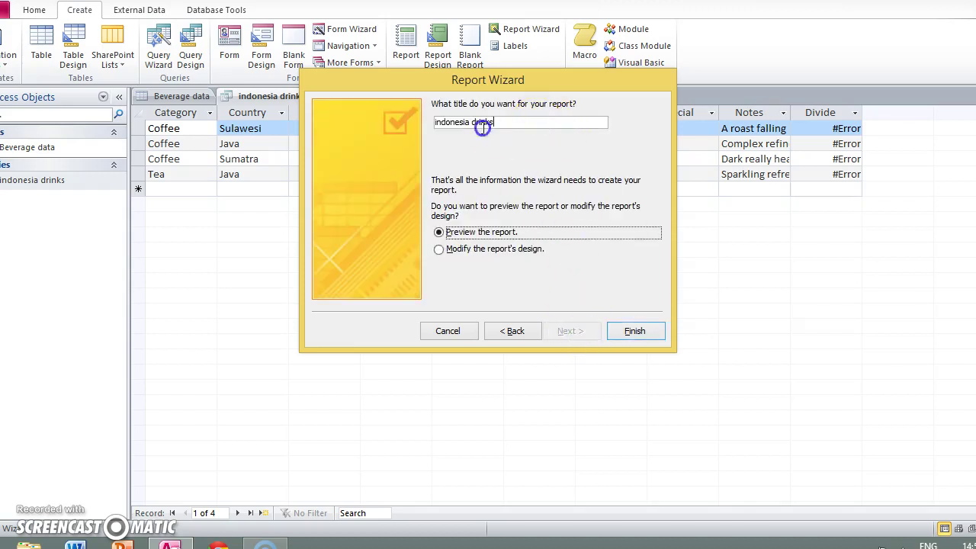
drag(483, 127, 422, 128)
key(BackSpace)
text(a lisy)
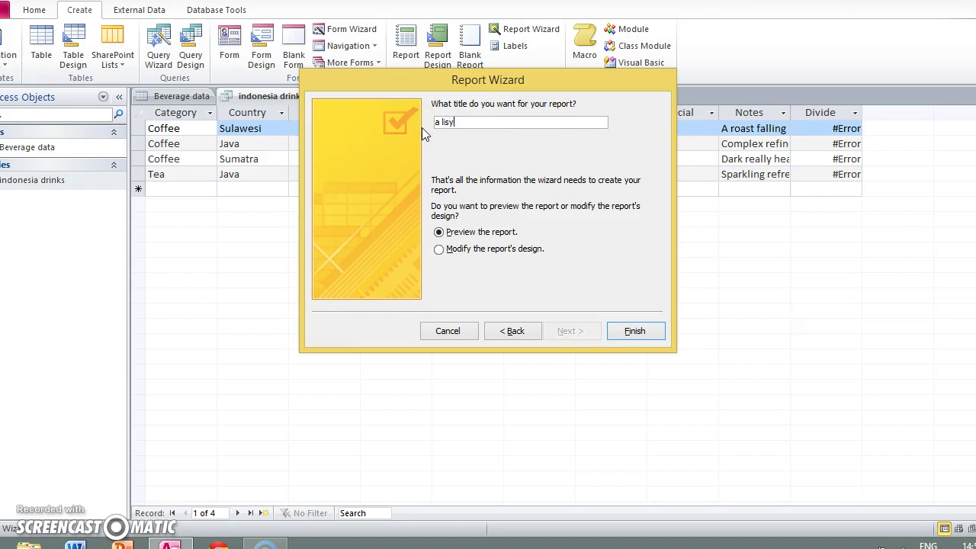
key(BackSpace)
text(t of )
text(Indone)
text(sian B)
text(everage)
text(s)
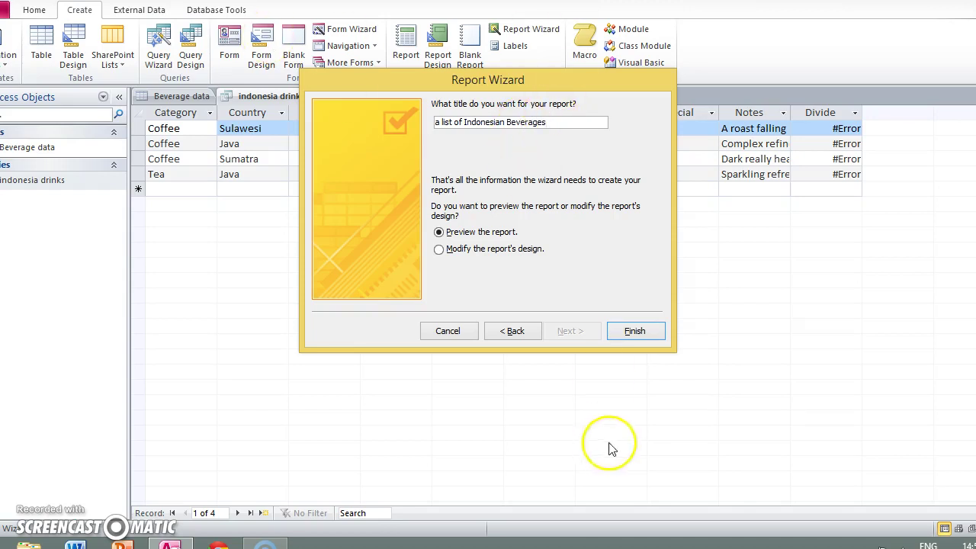
click(635, 332)
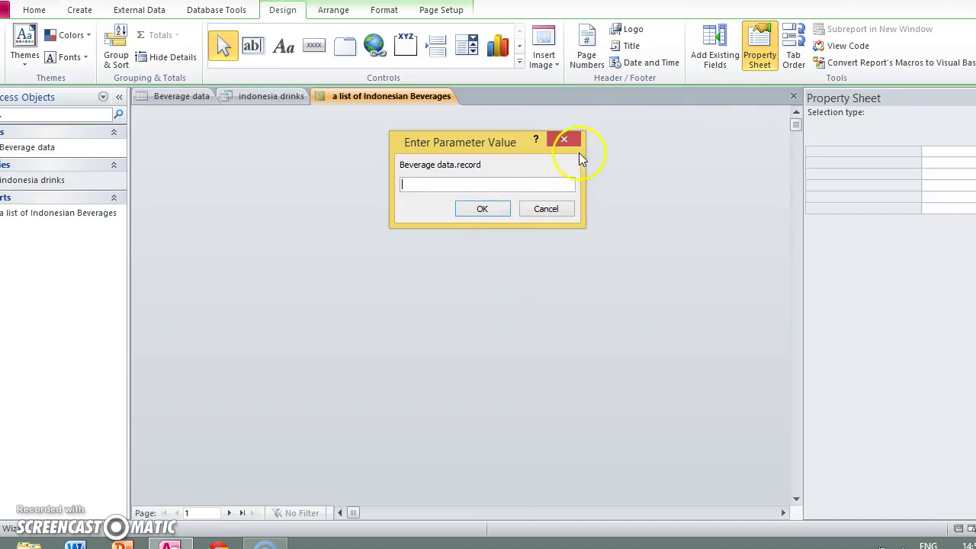
Dismiss the parameter prompt and error message, then select the Price text box in Design view.
click(565, 141)
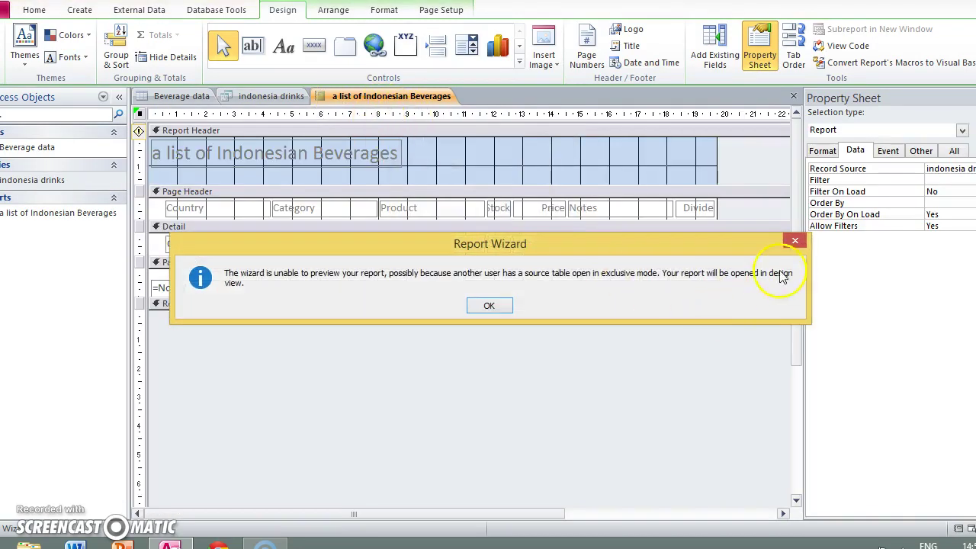
click(795, 243)
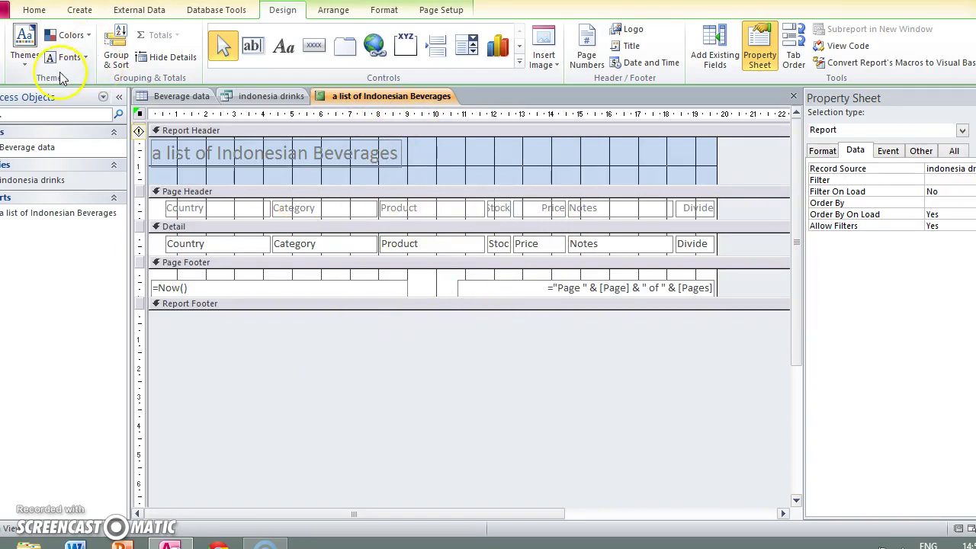
click(4, 53)
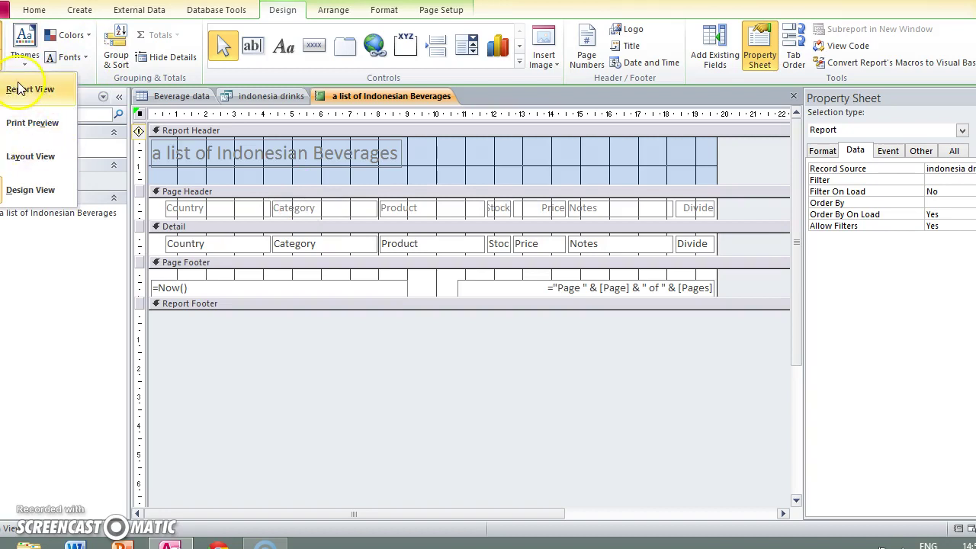
click(26, 126)
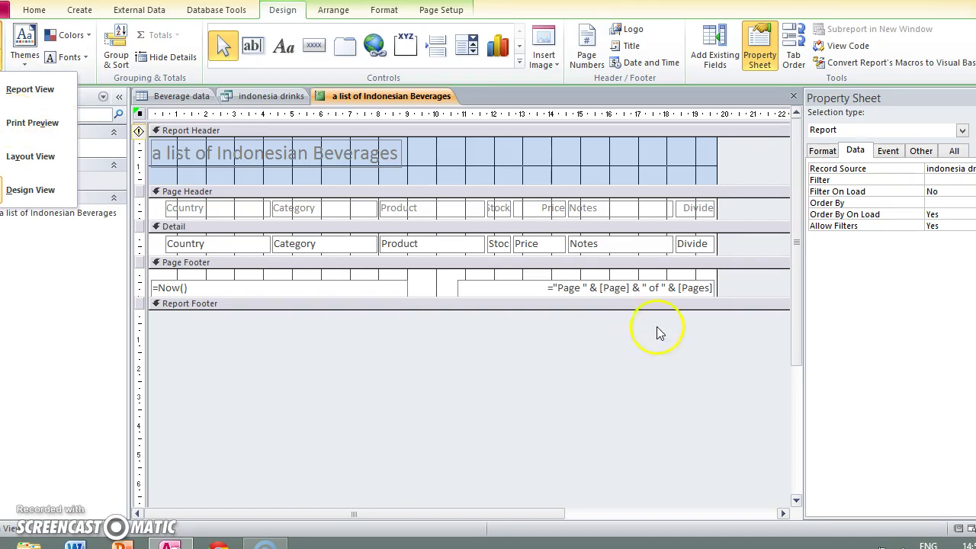
click(549, 246)
click(547, 250)
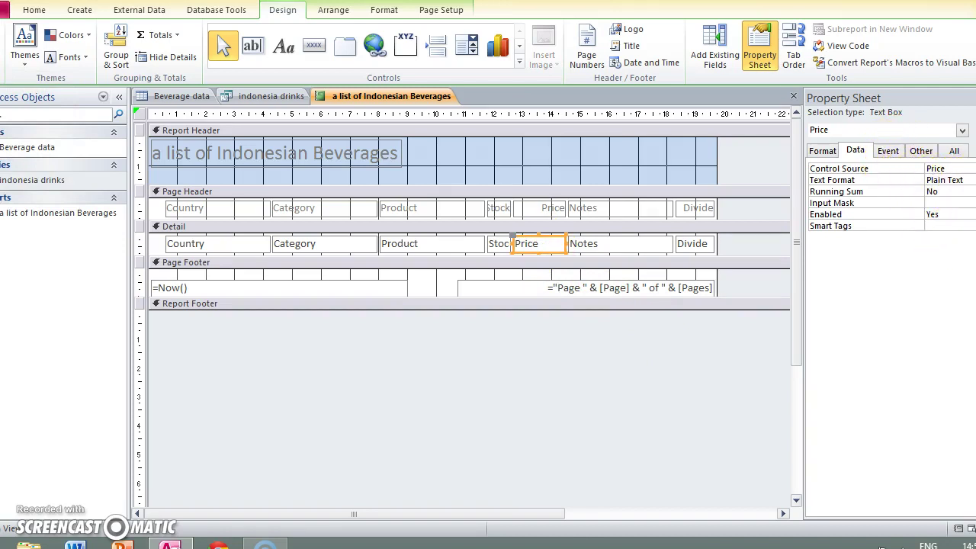
Give the Price text box Euro format with 1 decimal place.
click(822, 150)
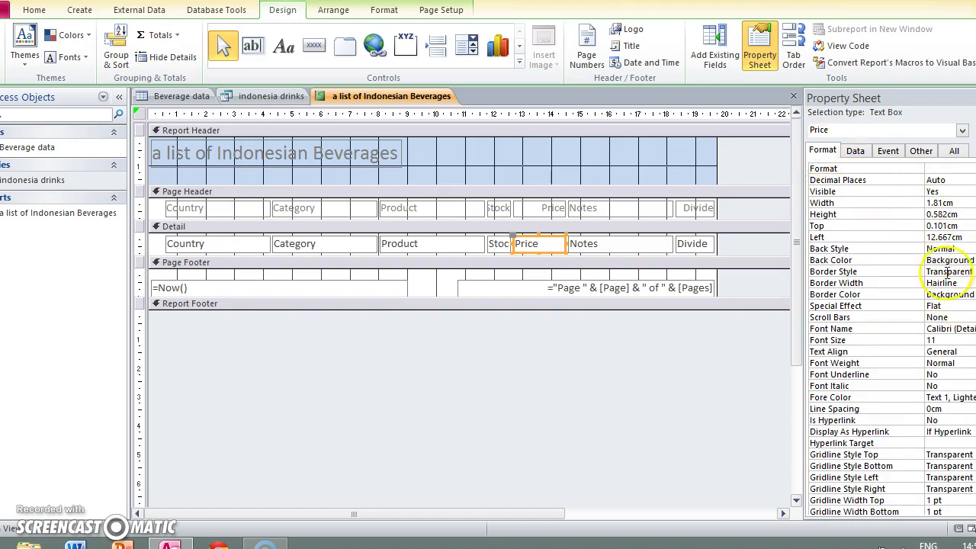
click(971, 197)
click(974, 180)
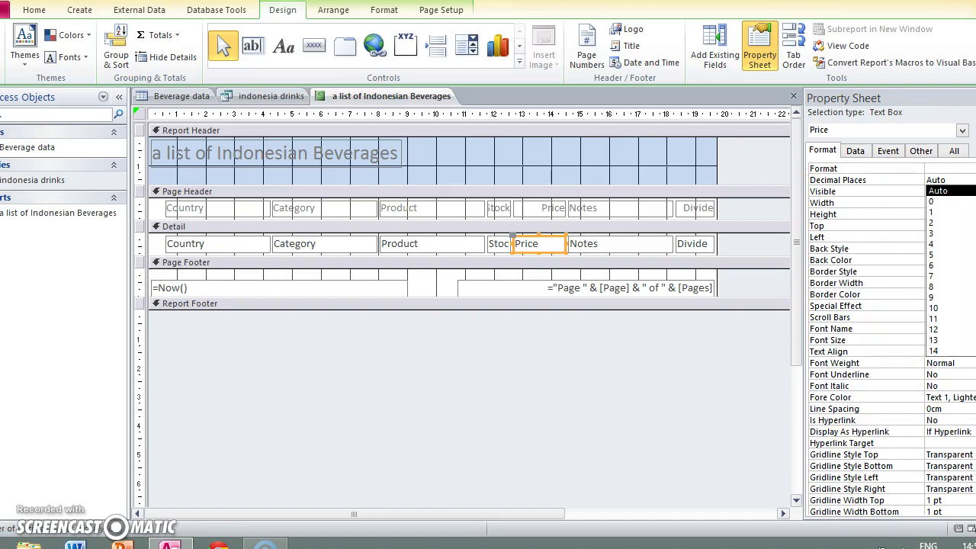
click(952, 214)
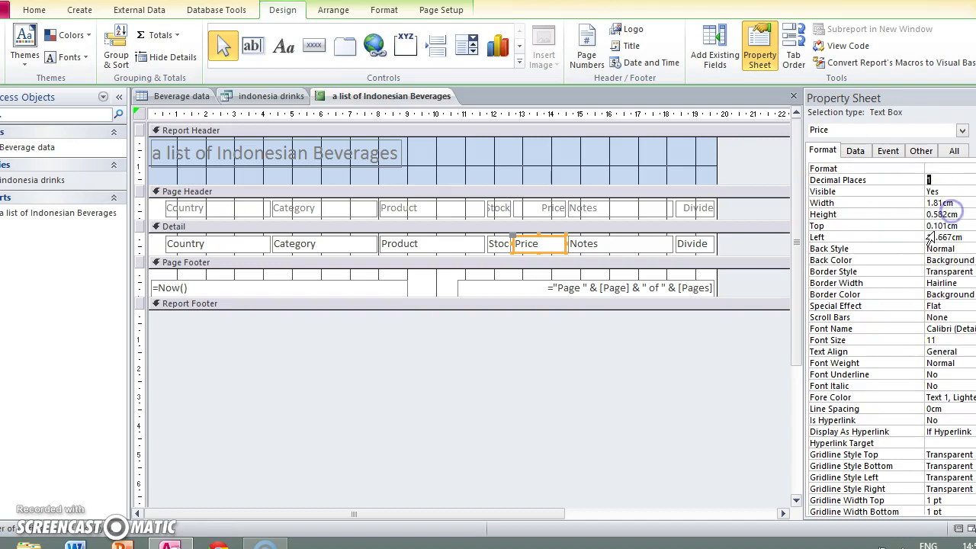
click(969, 169)
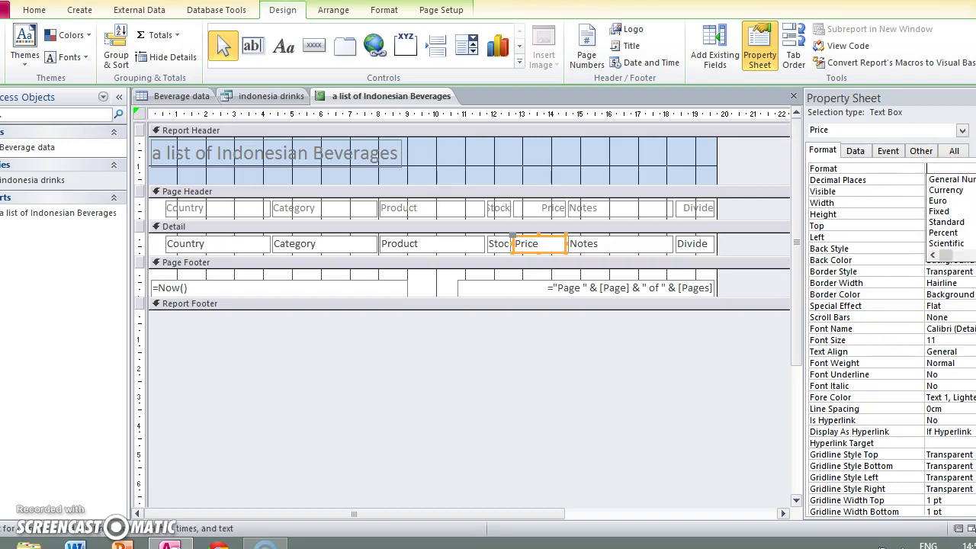
click(950, 190)
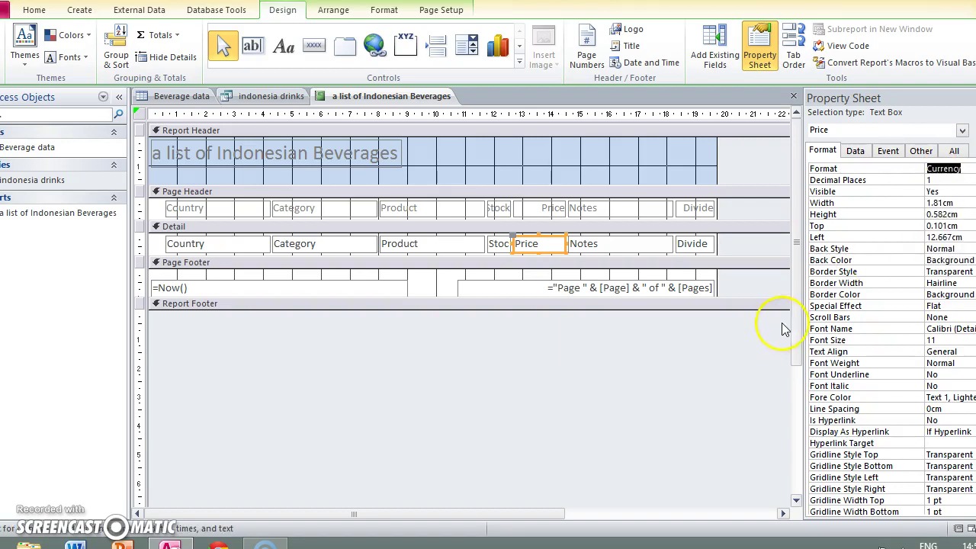
key(alt+Down)
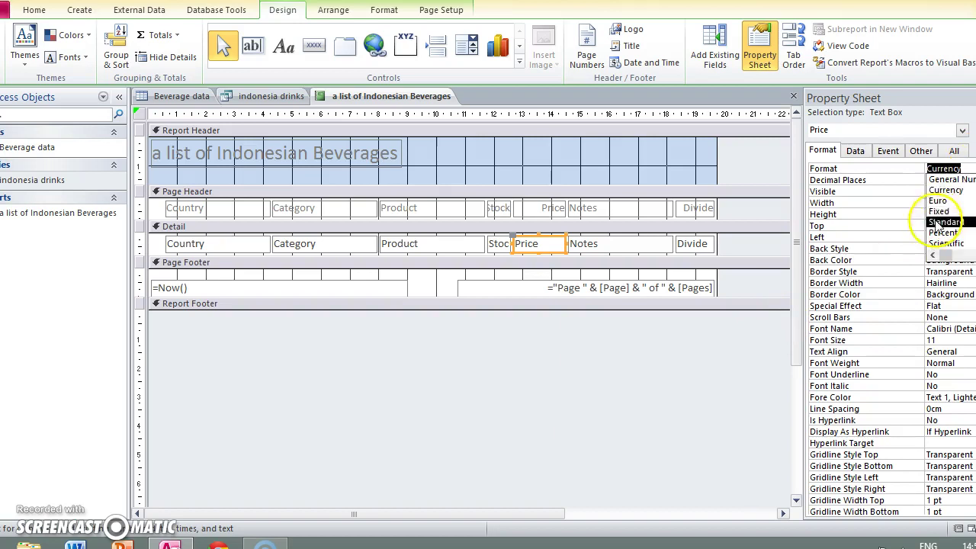
key(Down)
key(Return)
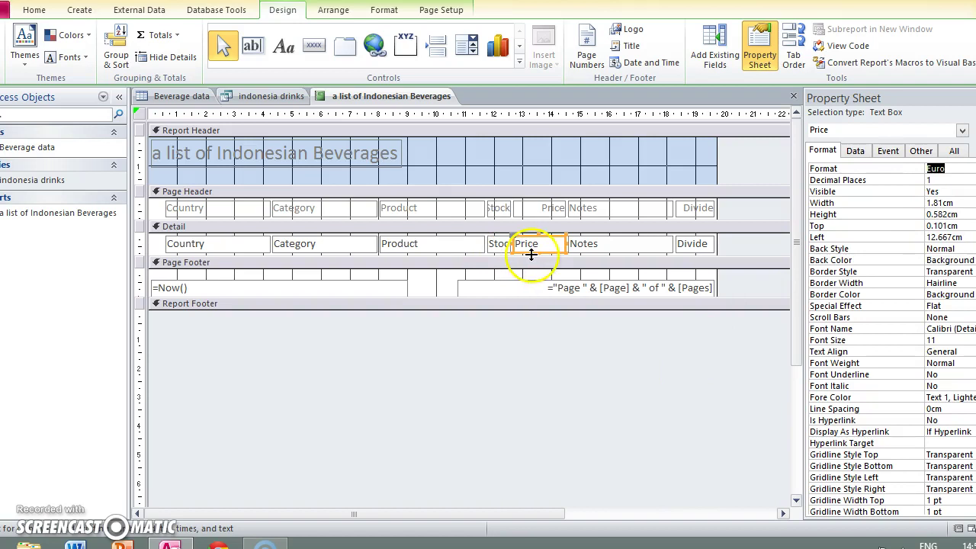
Set the Divide text box to Percent format with 0 decimal places.
click(690, 245)
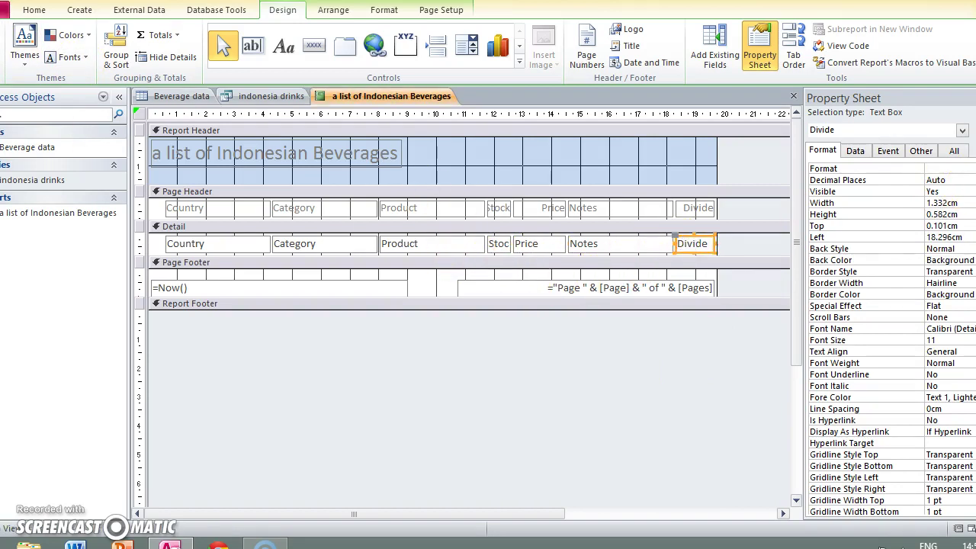
click(950, 168)
click(947, 233)
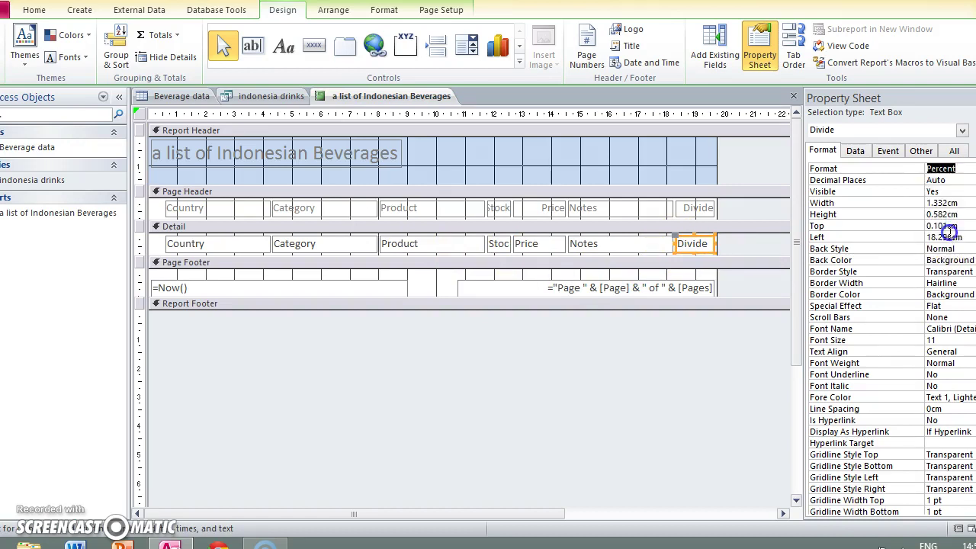
click(942, 180)
click(970, 180)
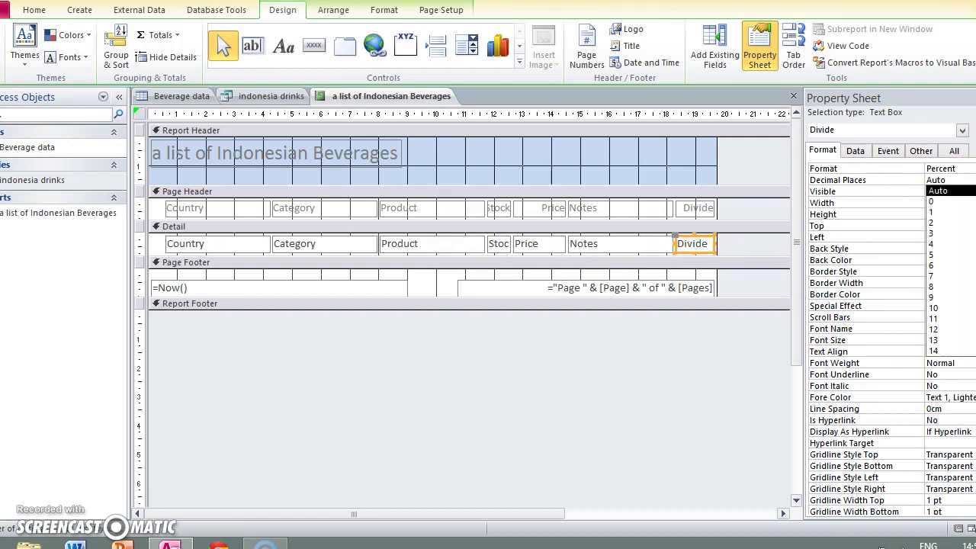
click(949, 202)
click(767, 358)
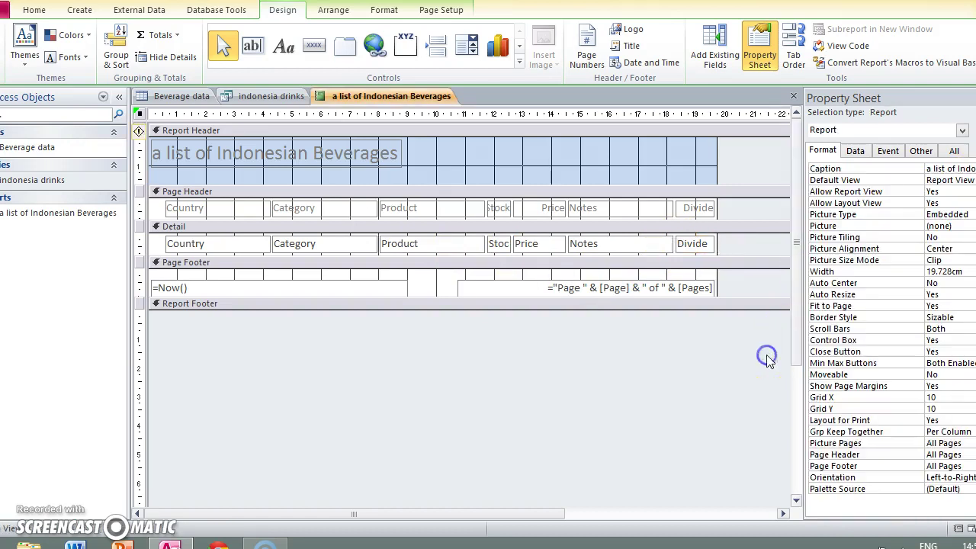
click(707, 246)
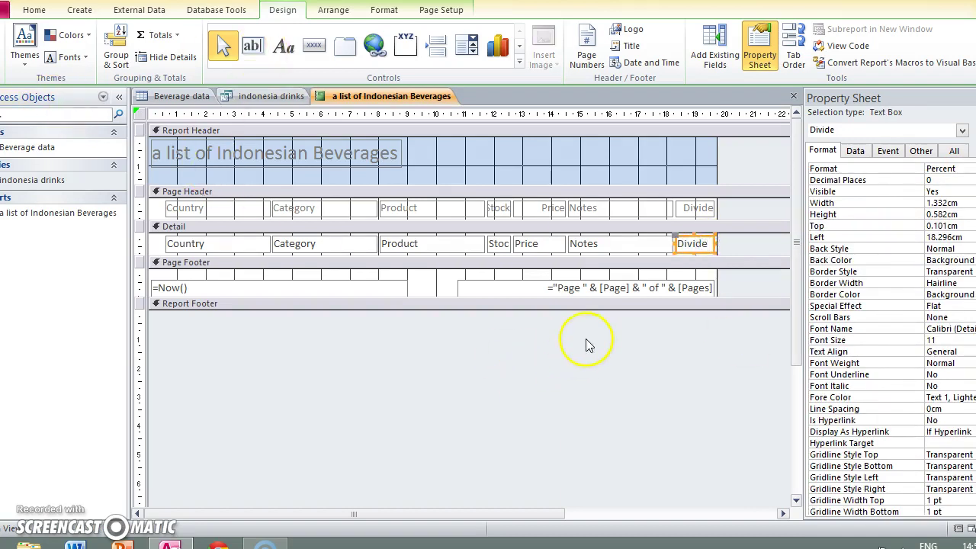
click(613, 245)
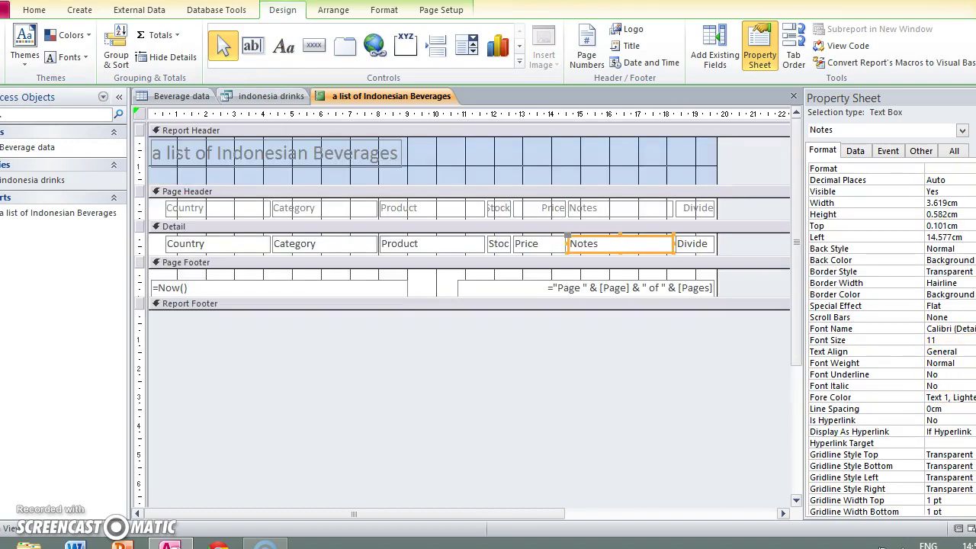
Set the Notes text box's Visible property to No.
scroll(889, 339, down, 1)
scroll(889, 339, down, 1)
scroll(888, 338, down, 1)
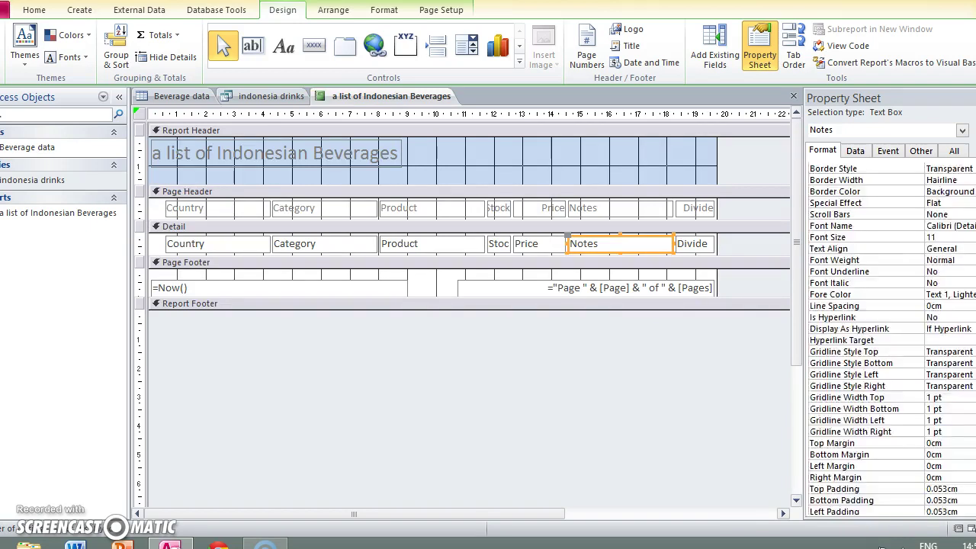
scroll(964, 457, down, 1)
scroll(964, 454, down, 1)
scroll(963, 488, down, 1)
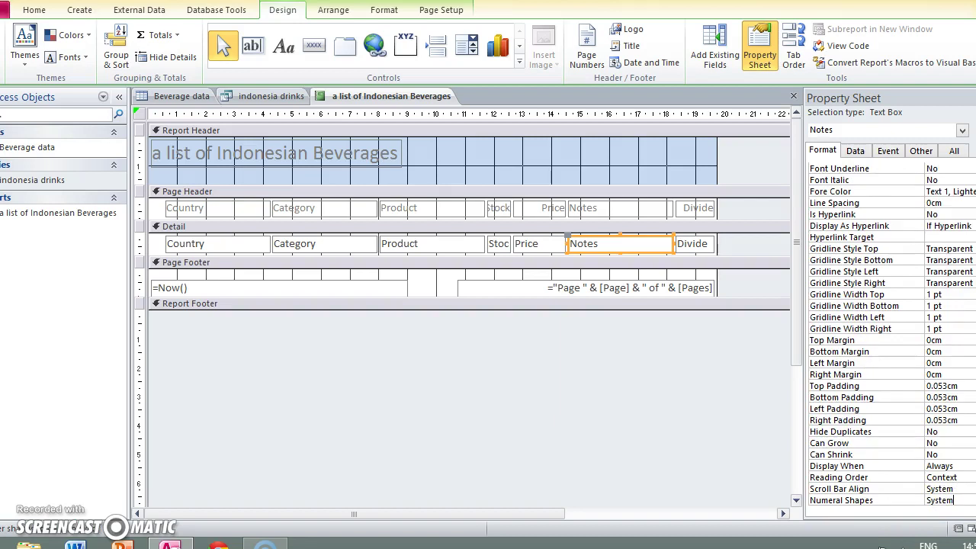
scroll(888, 338, up, 1)
scroll(888, 338, up, 2)
scroll(889, 338, up, 2)
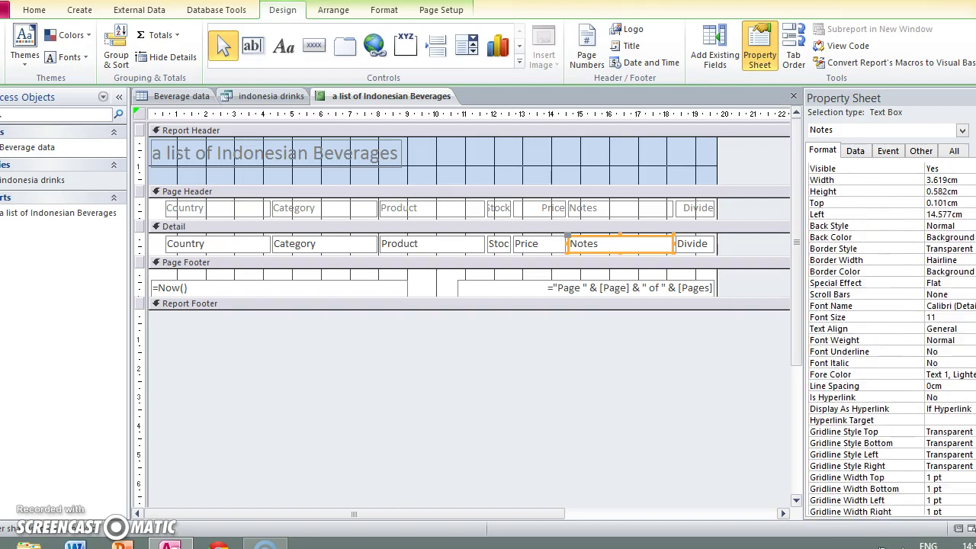
scroll(888, 339, up, 1)
click(938, 181)
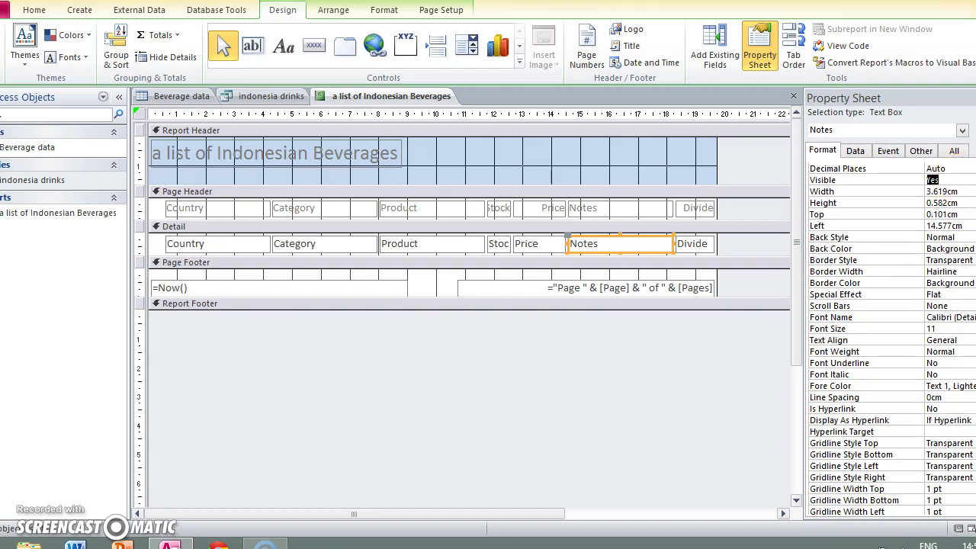
double_click(938, 180)
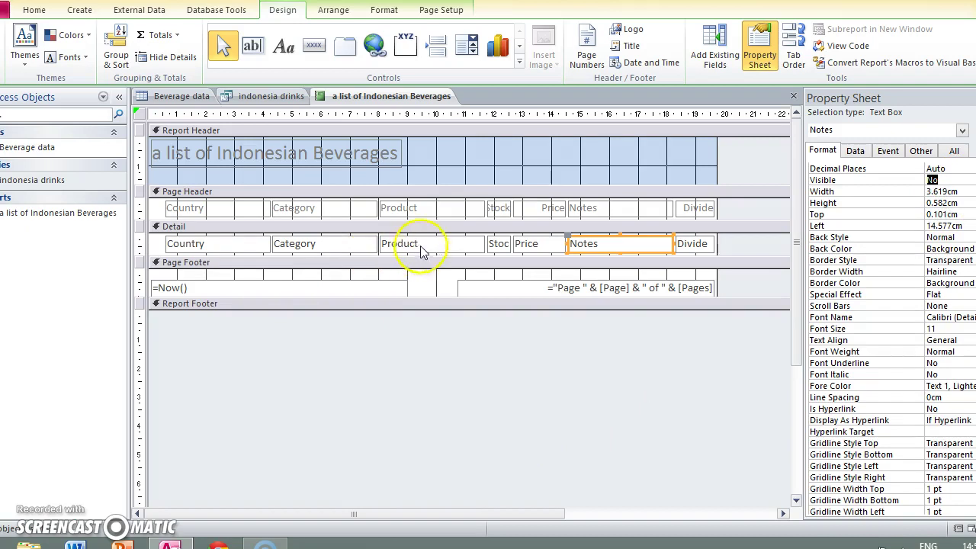
Set the Category text box's Visible property to No.
click(298, 241)
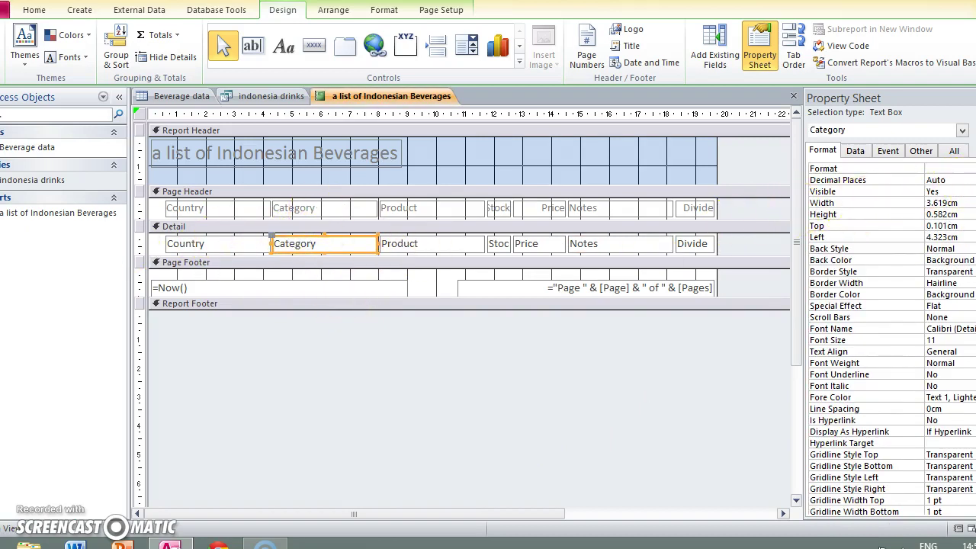
double_click(931, 191)
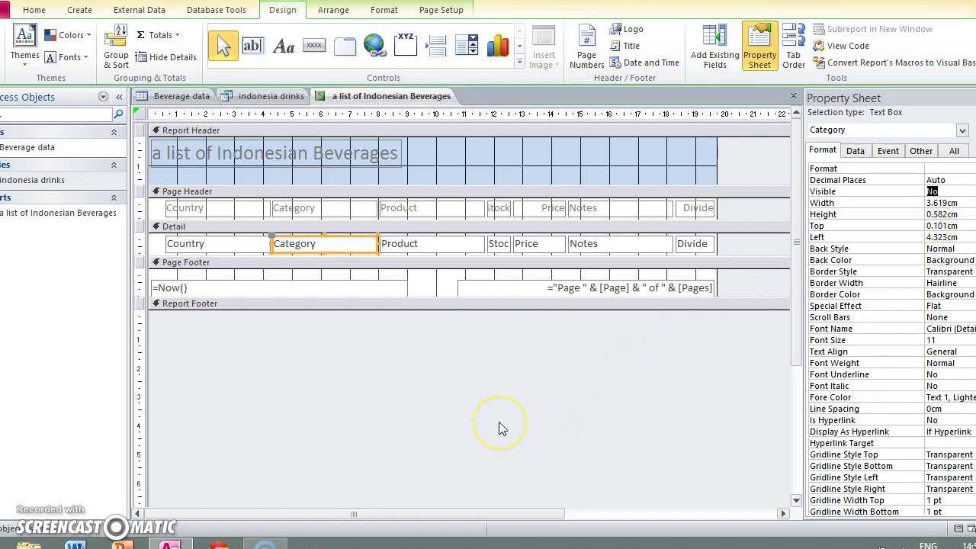
click(217, 208)
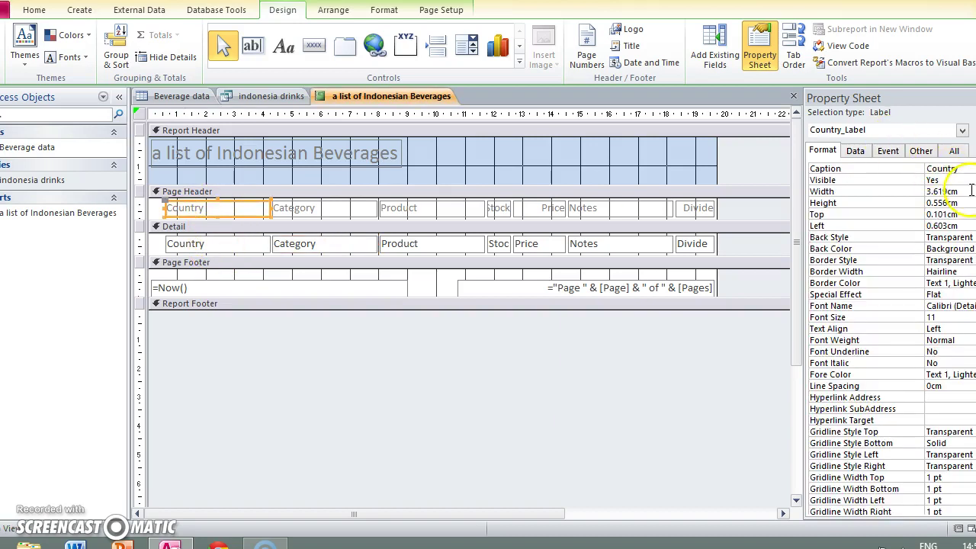
Set Visible to No for the Country and Divide column headings.
double_click(932, 180)
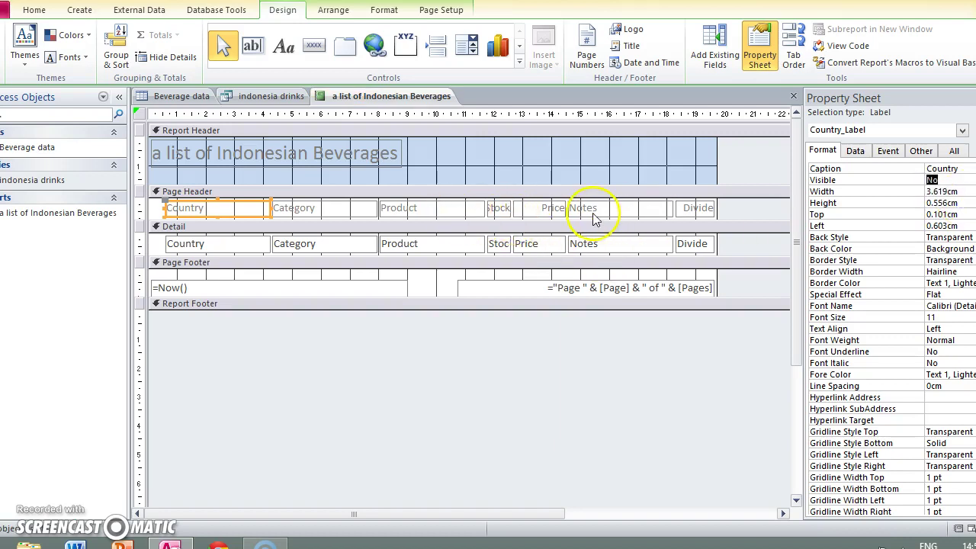
click(345, 212)
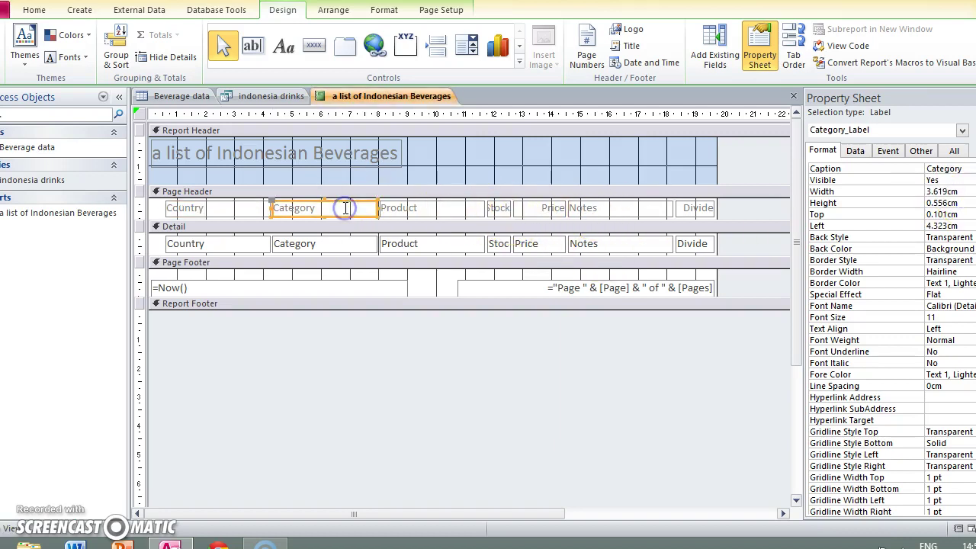
click(689, 214)
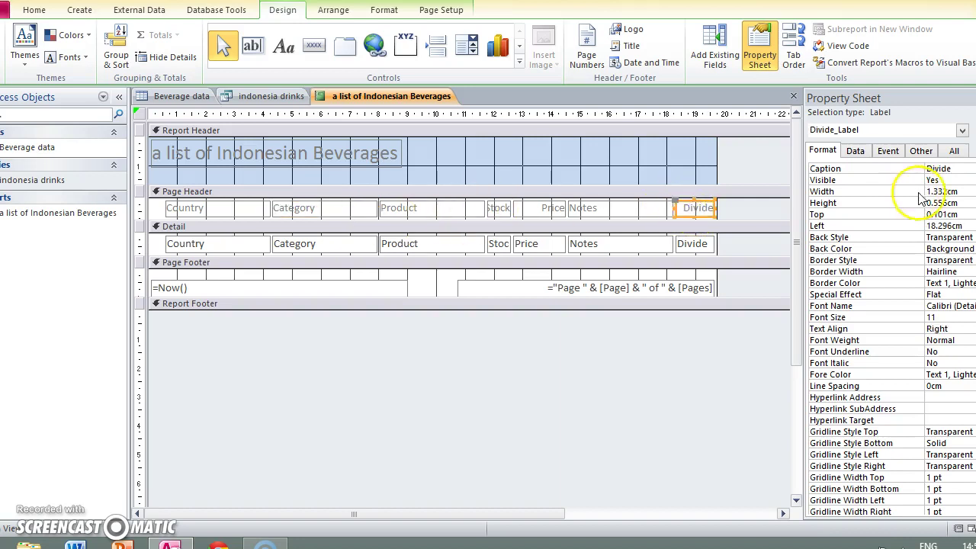
click(970, 180)
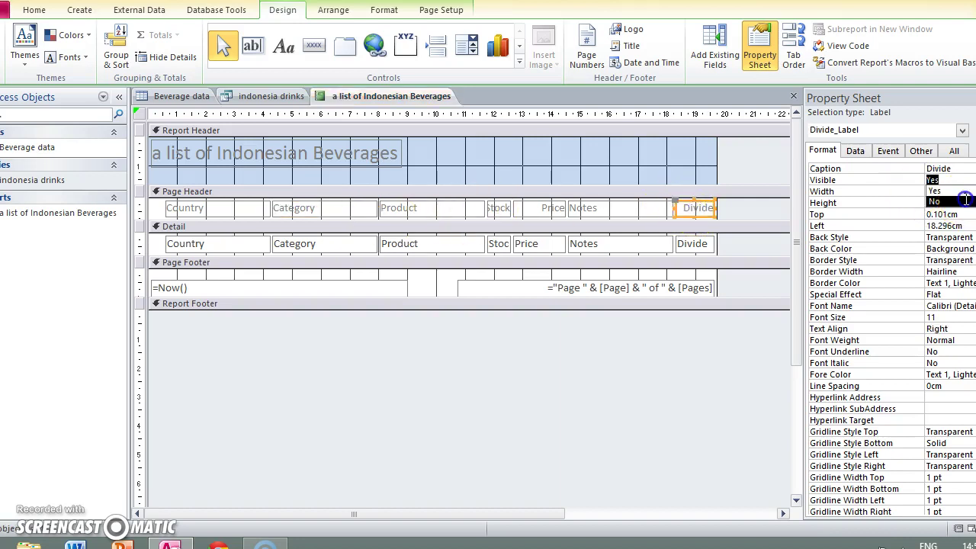
click(966, 201)
click(413, 415)
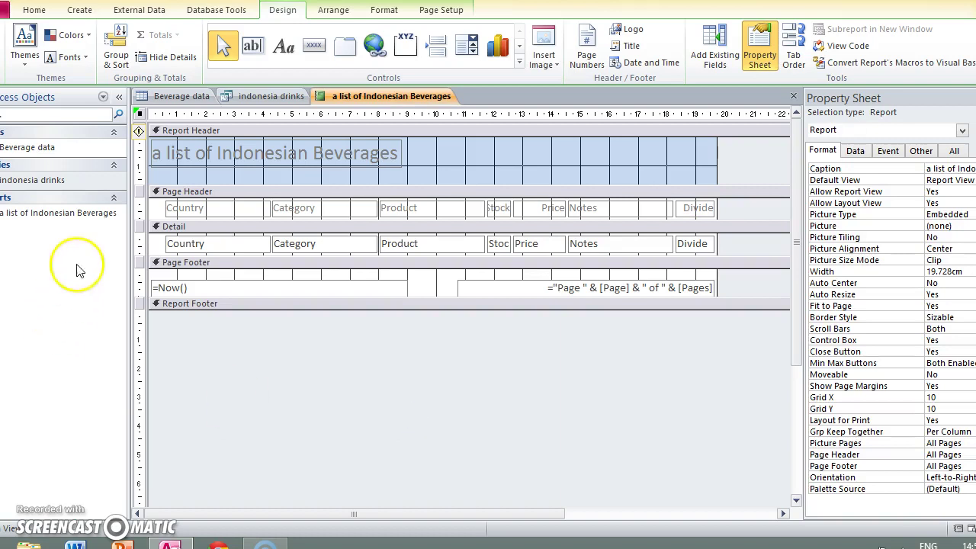
Set Visible back to Yes for the Category text box and Divide heading.
click(194, 207)
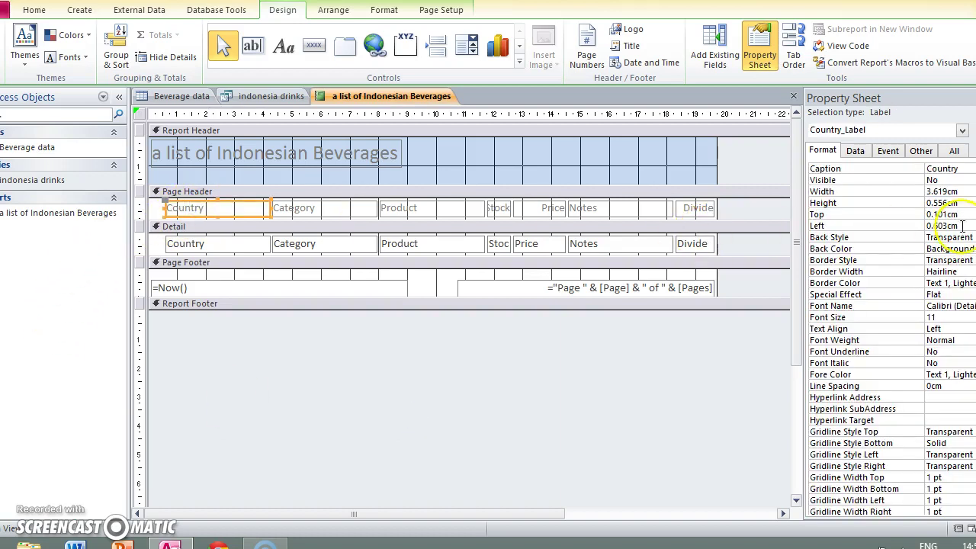
click(307, 210)
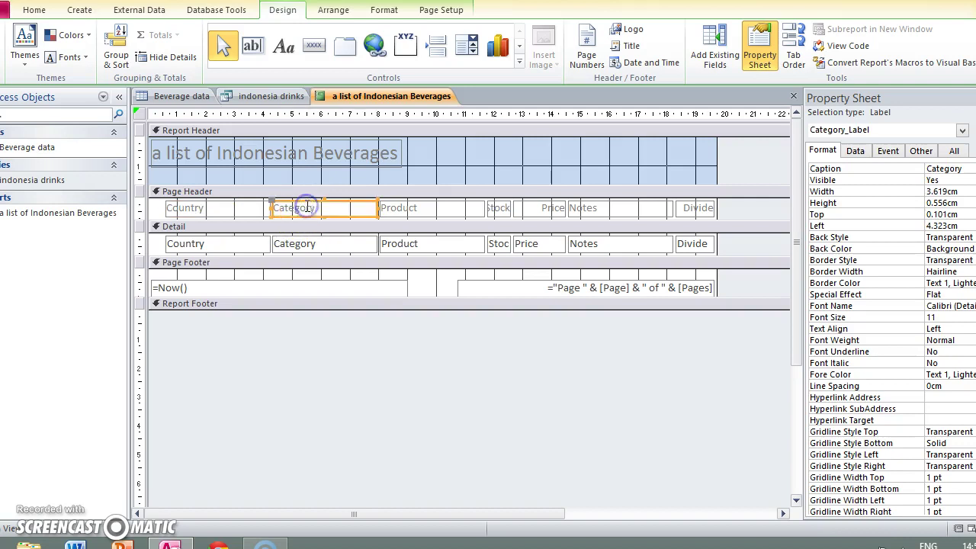
click(339, 245)
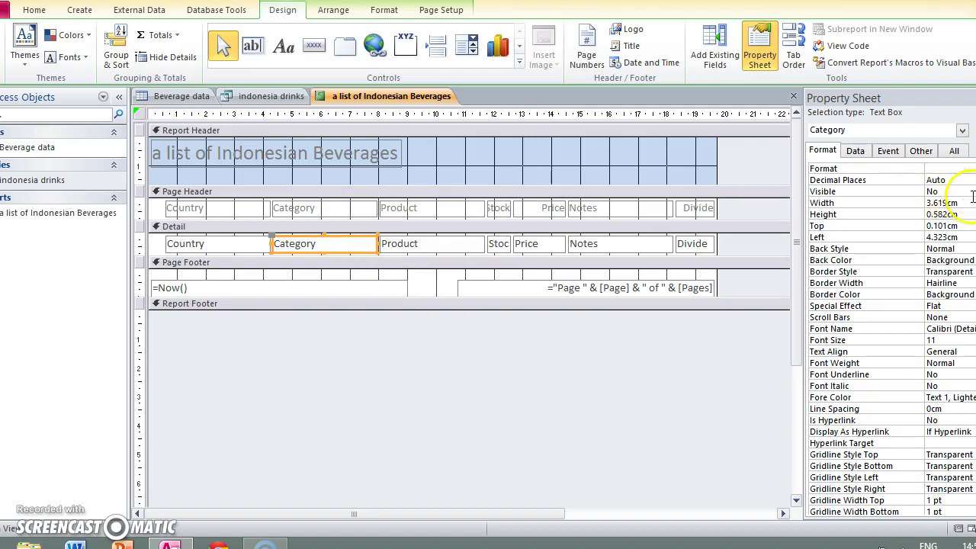
click(945, 192)
click(946, 203)
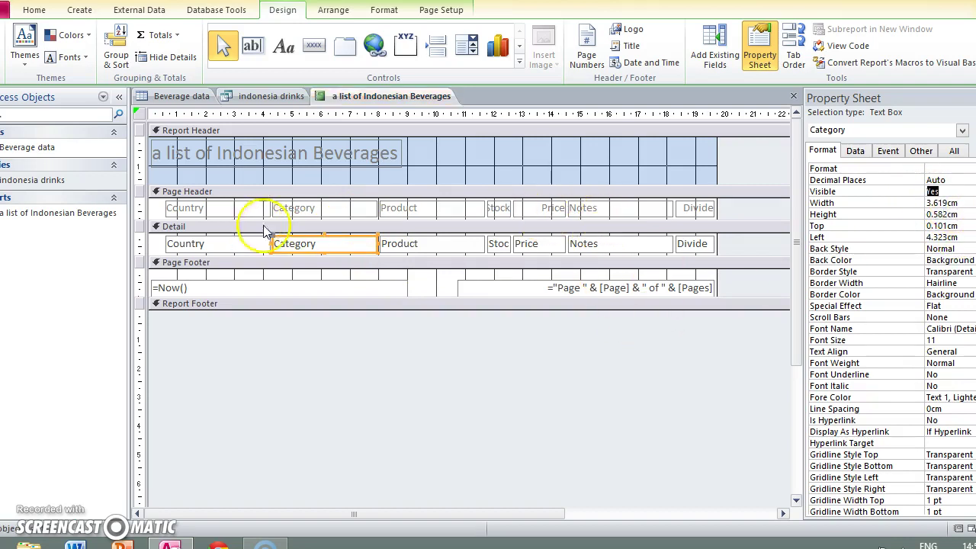
click(702, 214)
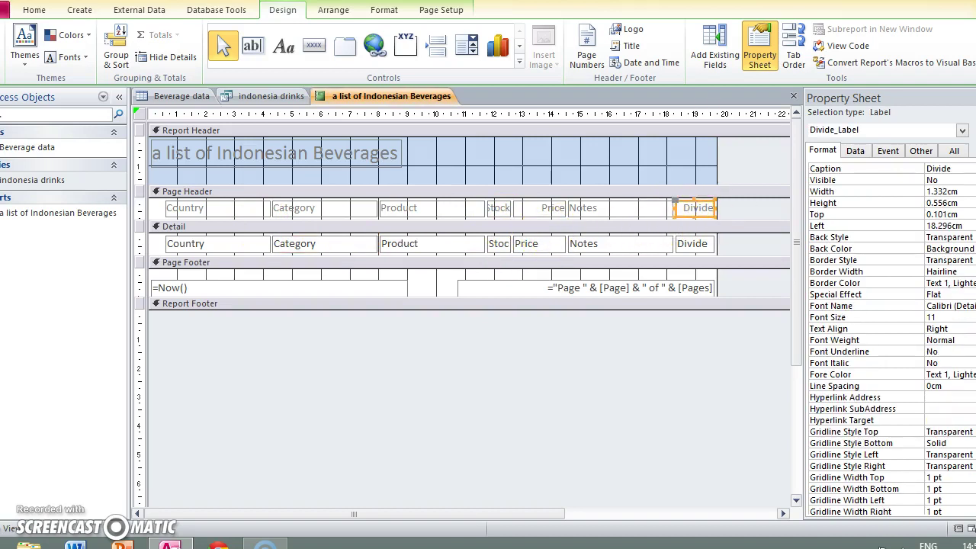
double_click(938, 180)
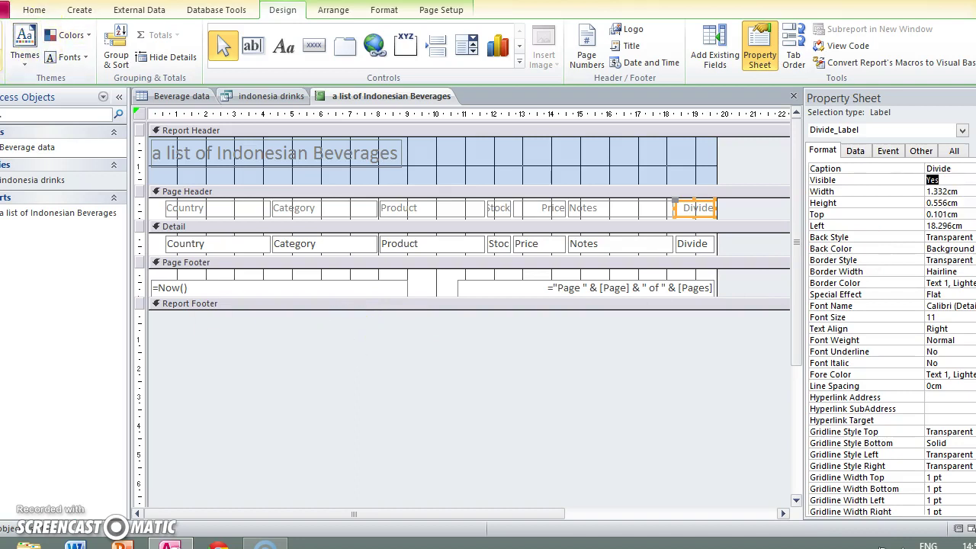
click(2, 46)
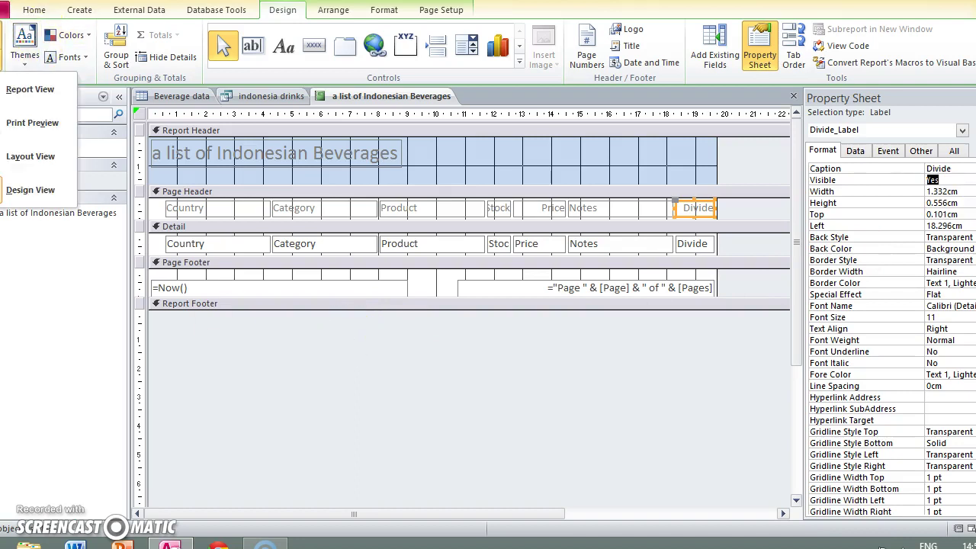
Show the report in Print Preview after entering a record parameter value, displaying four beverage rows.
click(15, 130)
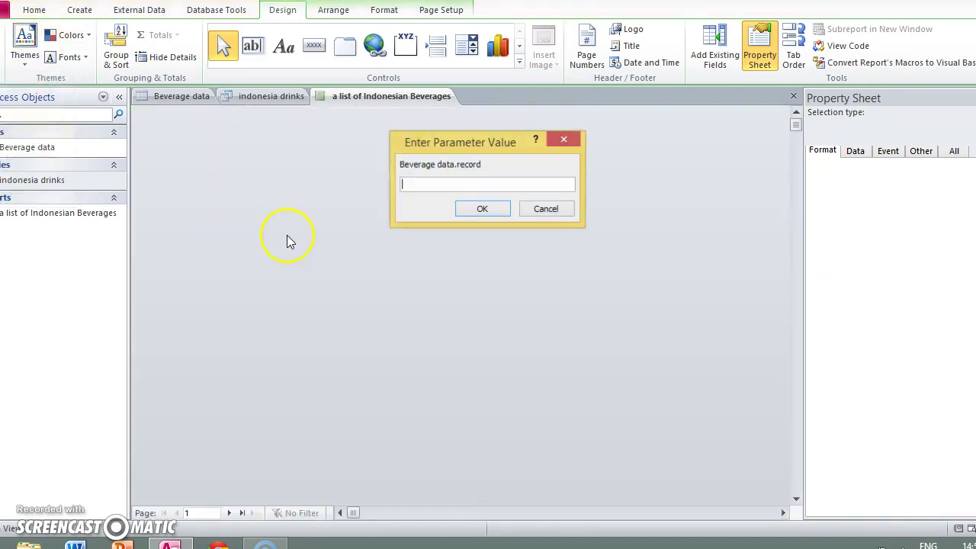
click(569, 140)
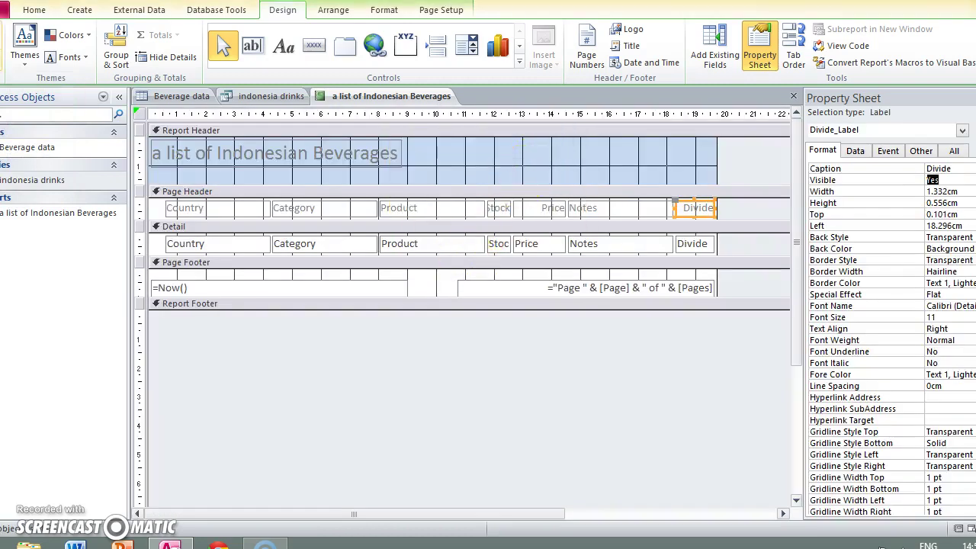
click(4, 45)
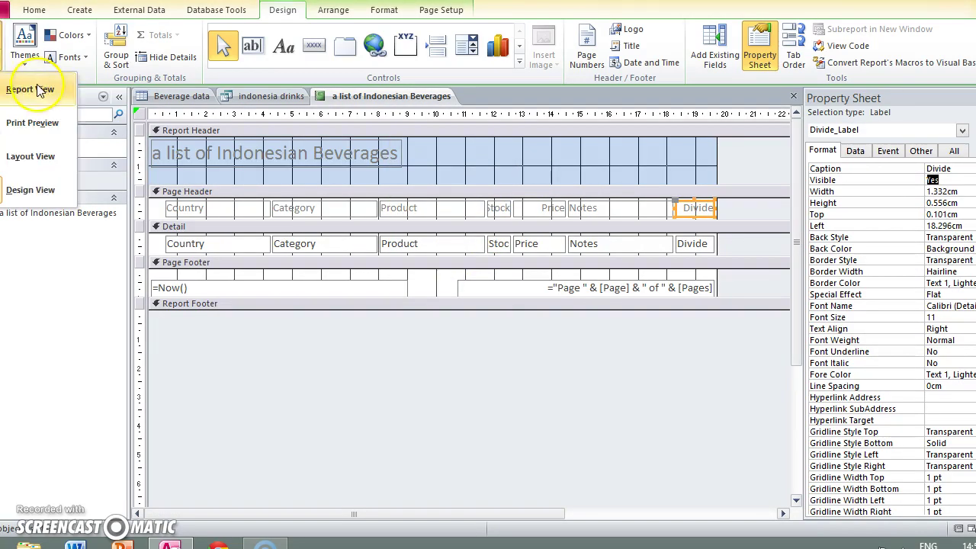
click(35, 126)
click(571, 141)
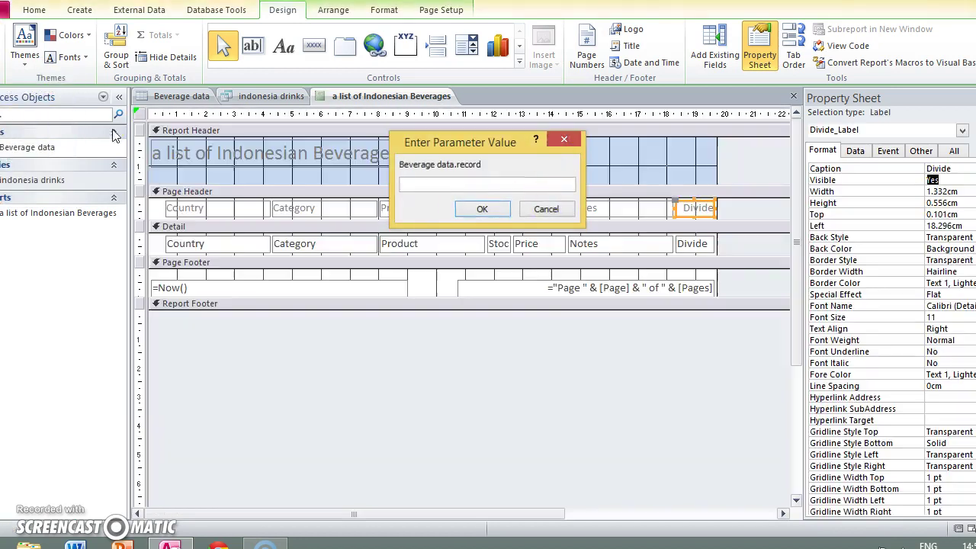
click(4, 45)
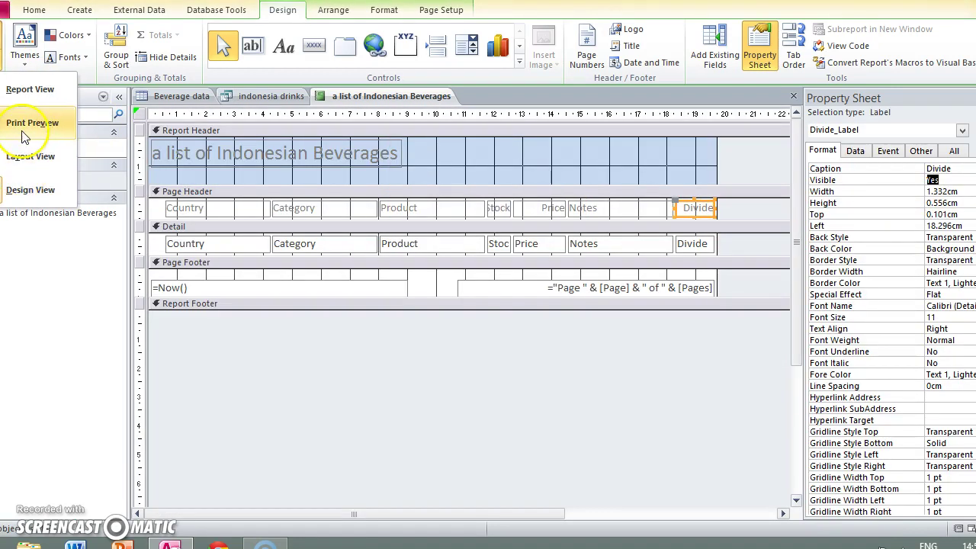
click(23, 155)
text(indonesian s)
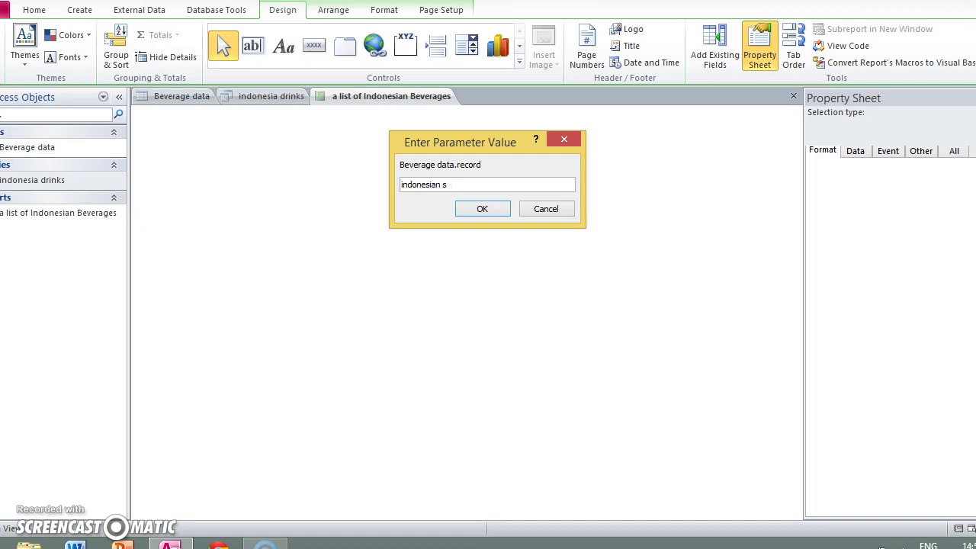
click(484, 209)
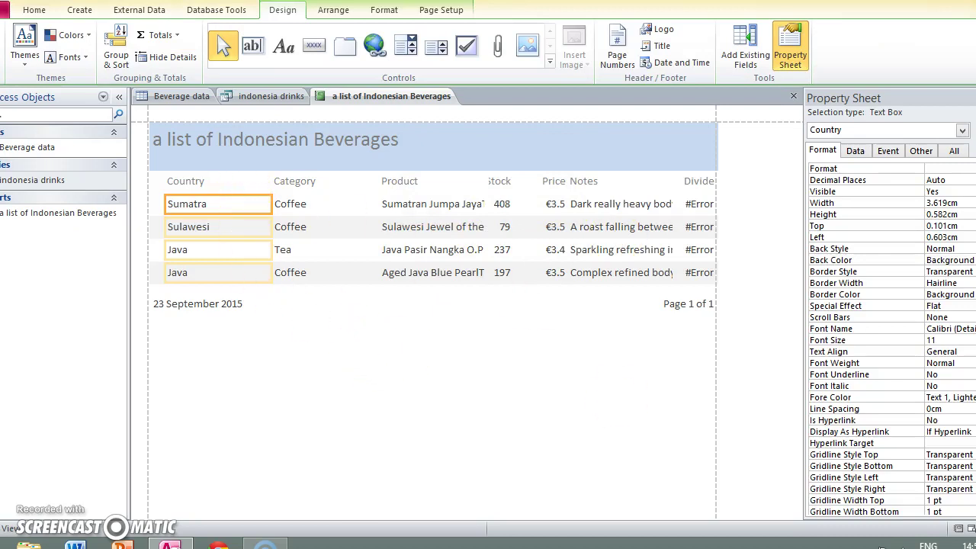
click(692, 181)
click(621, 181)
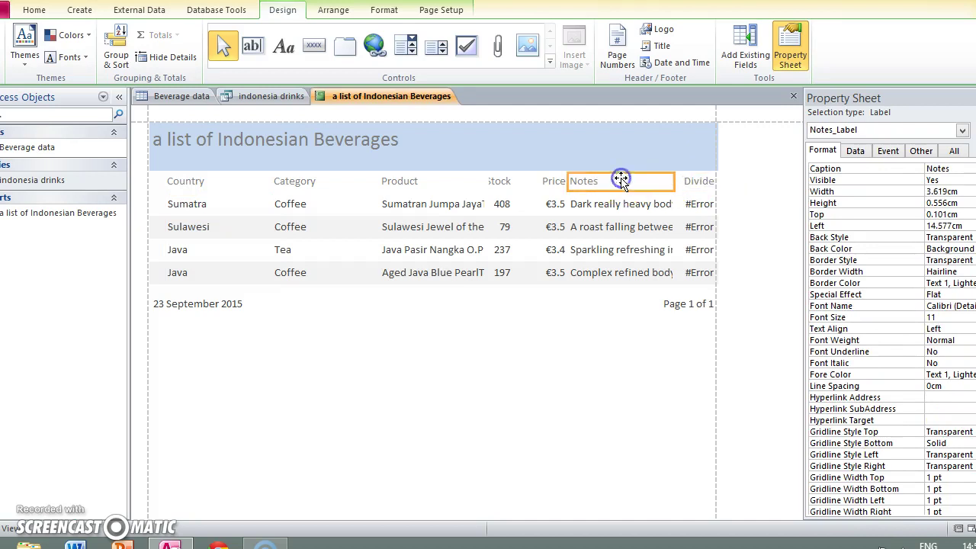
click(553, 181)
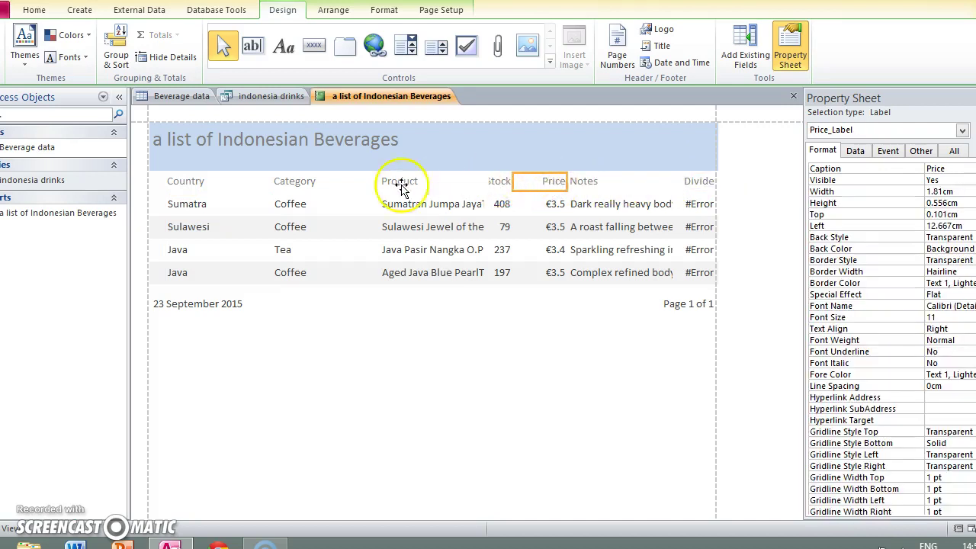